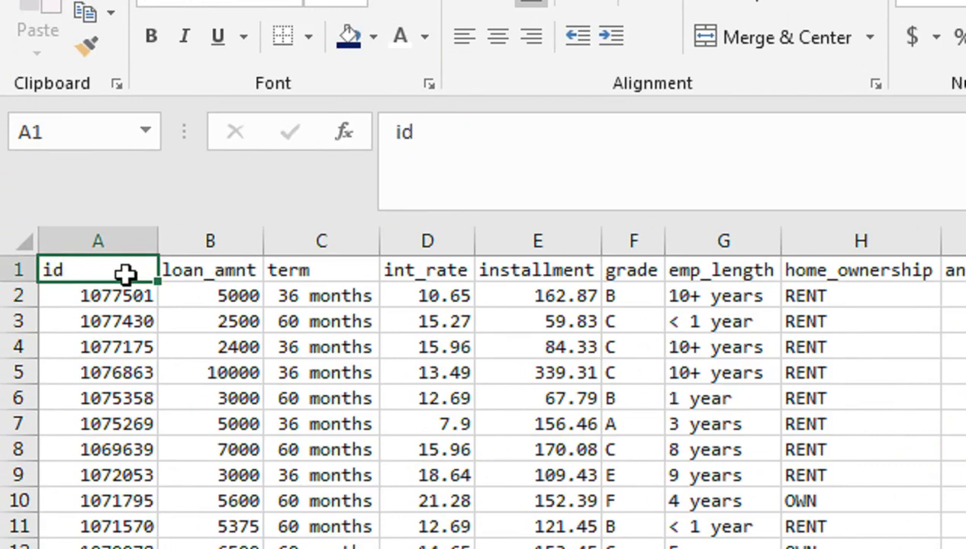
- Look through the WEEK1 sheet's column headers from id to last_pymnt_amnt
key(Right)
key(Right)
key(Right)
key(Right)
key(Right)
key(Right)
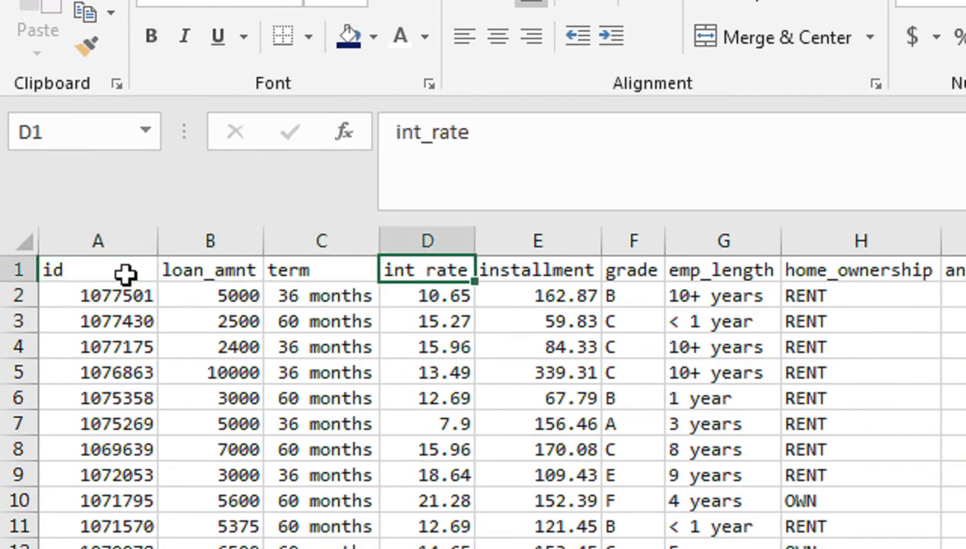
key(Right)
key(Right)
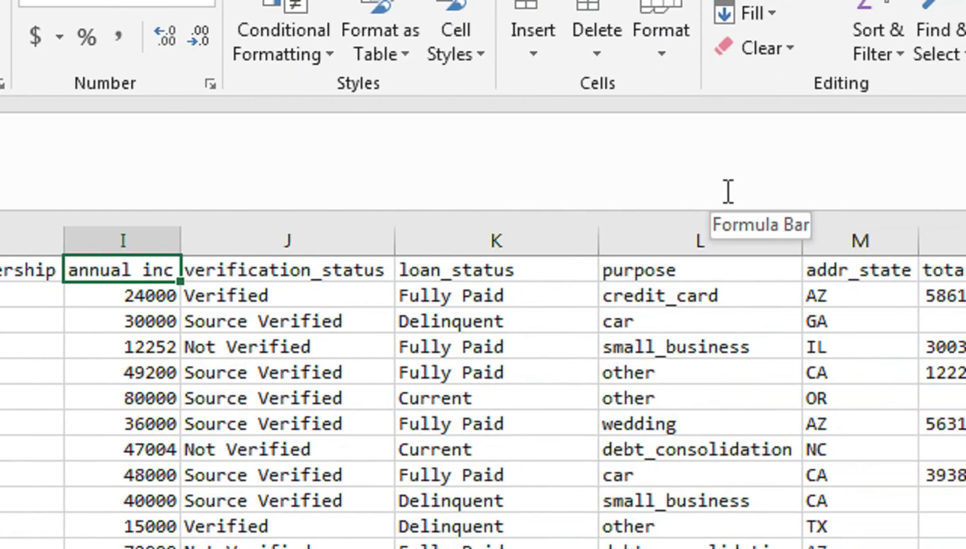
key(Right)
key(Right)
key(Right)
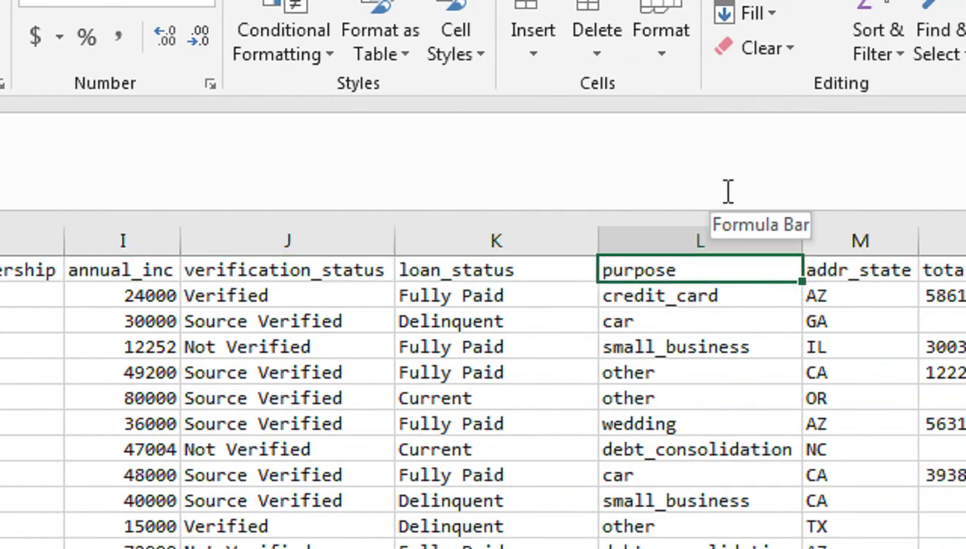
key(Right)
key(Right)
key(Right)
key(Right)
key(Right)
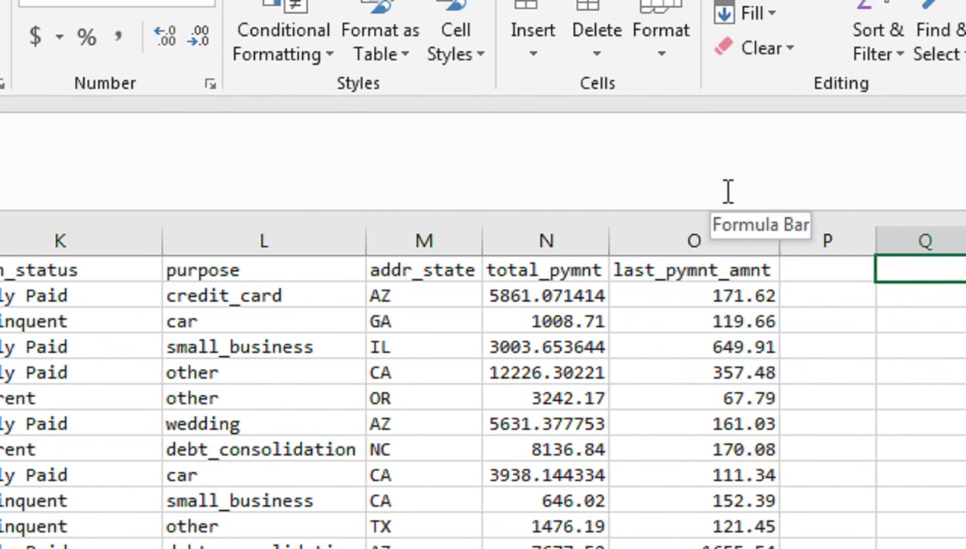
key(Left)
key(Left)
key(Left)
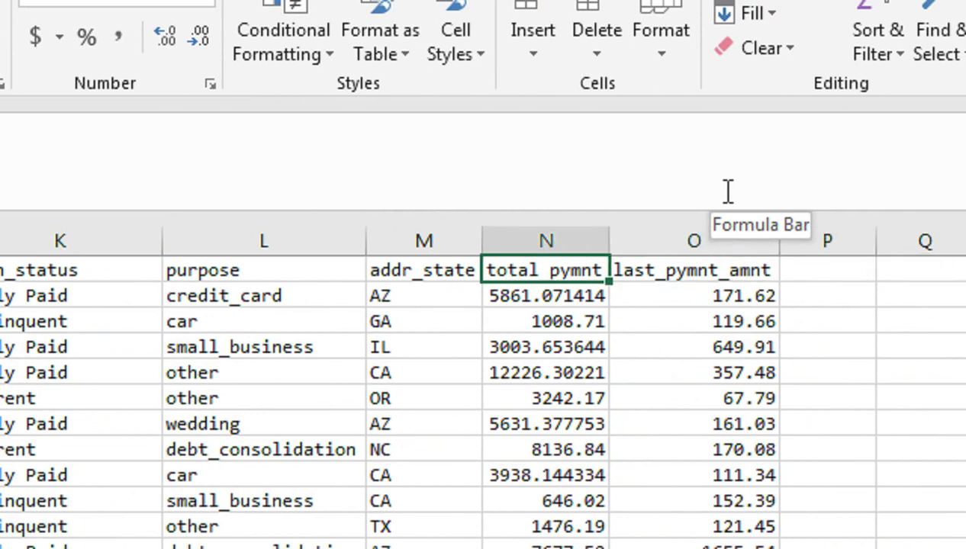
key(Down)
key(Right)
key(Up)
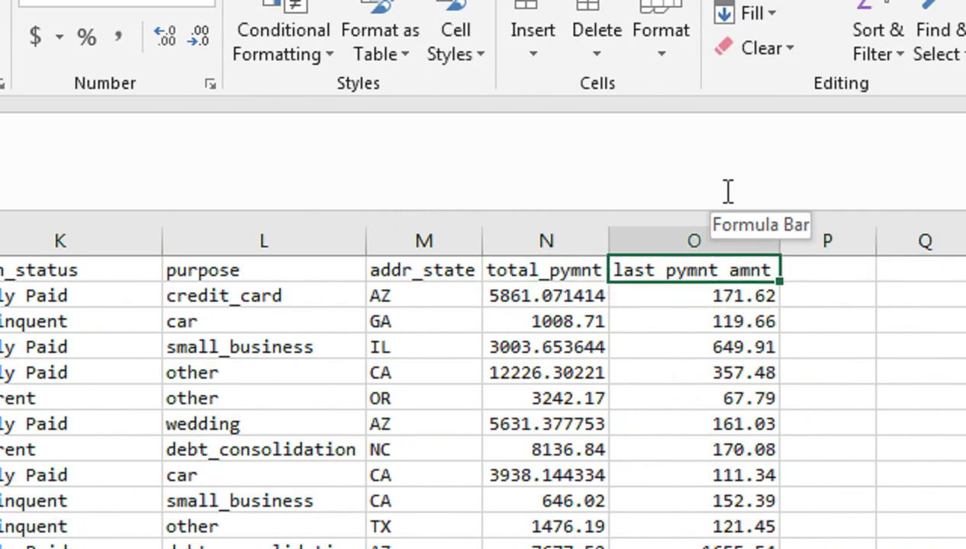
key(Down)
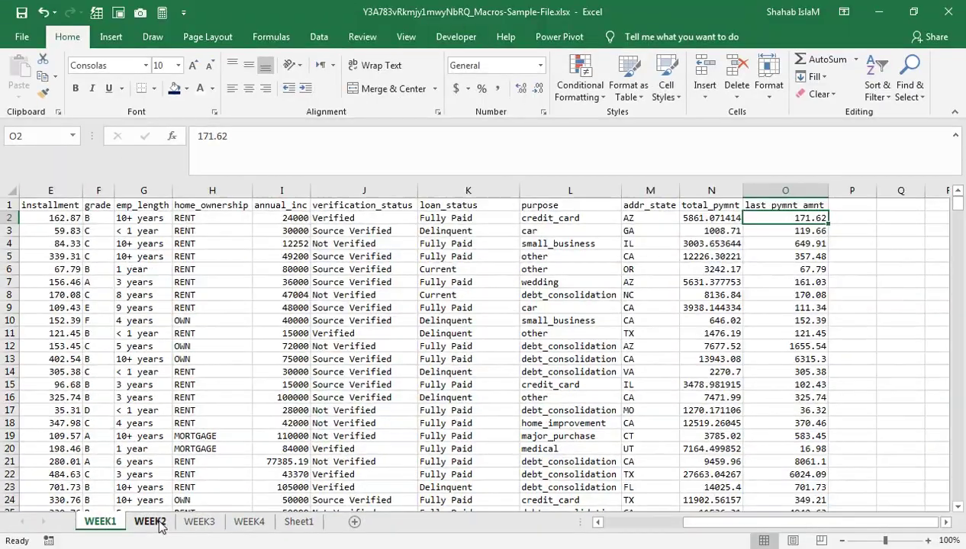
- Review the last_pymnt_amnt column on the WEEK2 sheet, the WEEK4 data, and the payment summary on Sheet1
click(313, 503)
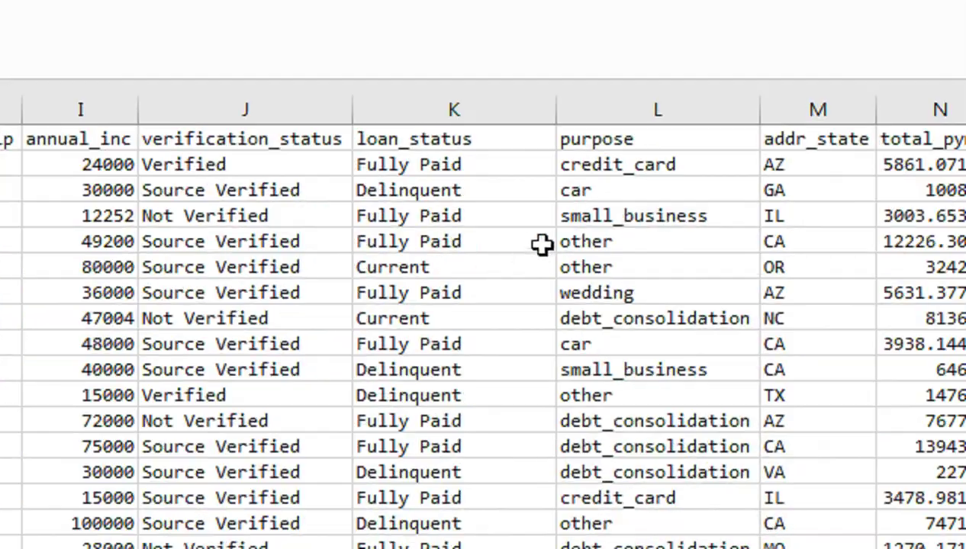
click(541, 243)
key(Right)
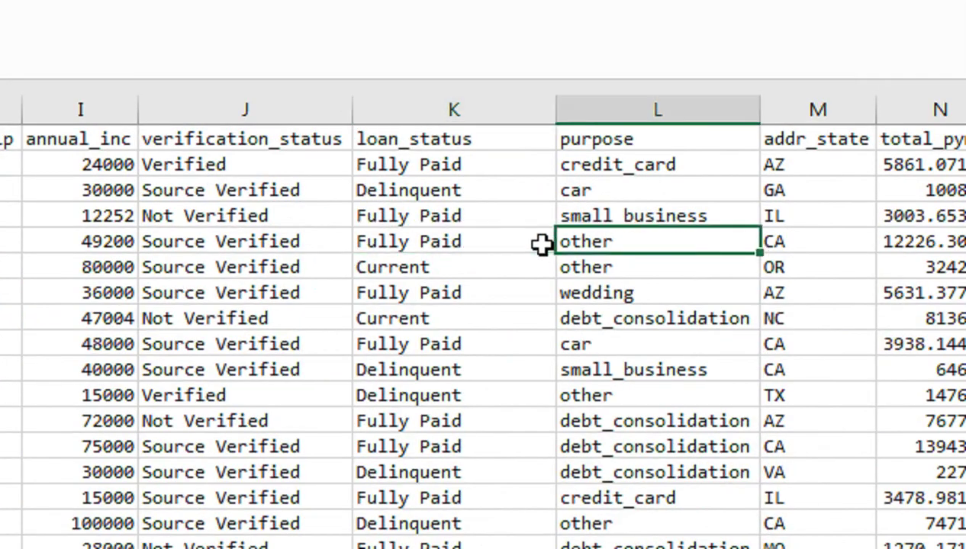
key(Right)
key(Right)
key(Right)
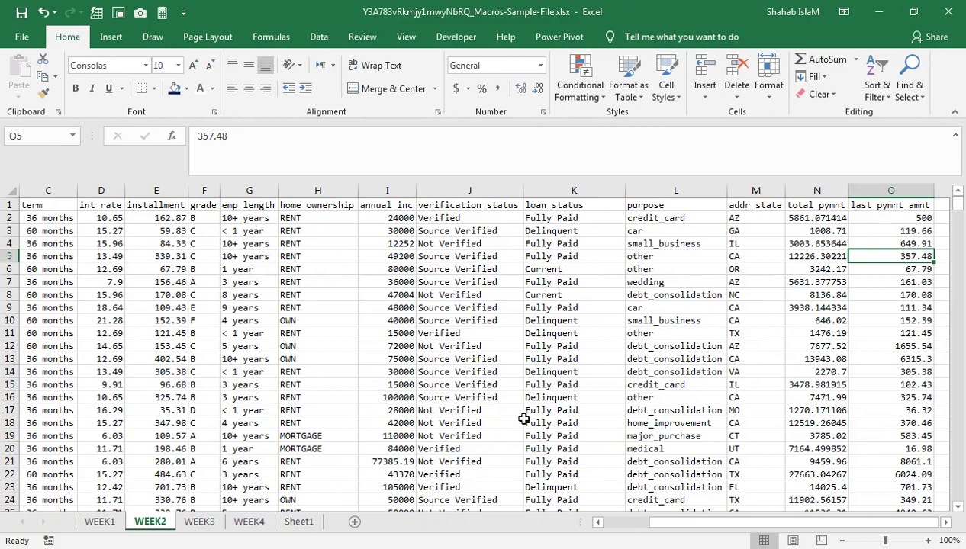
click(248, 523)
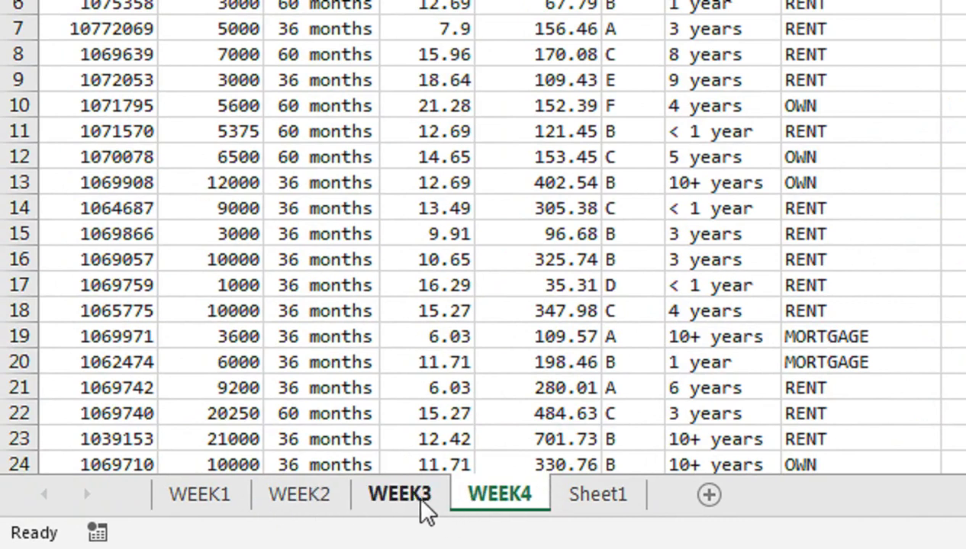
click(584, 500)
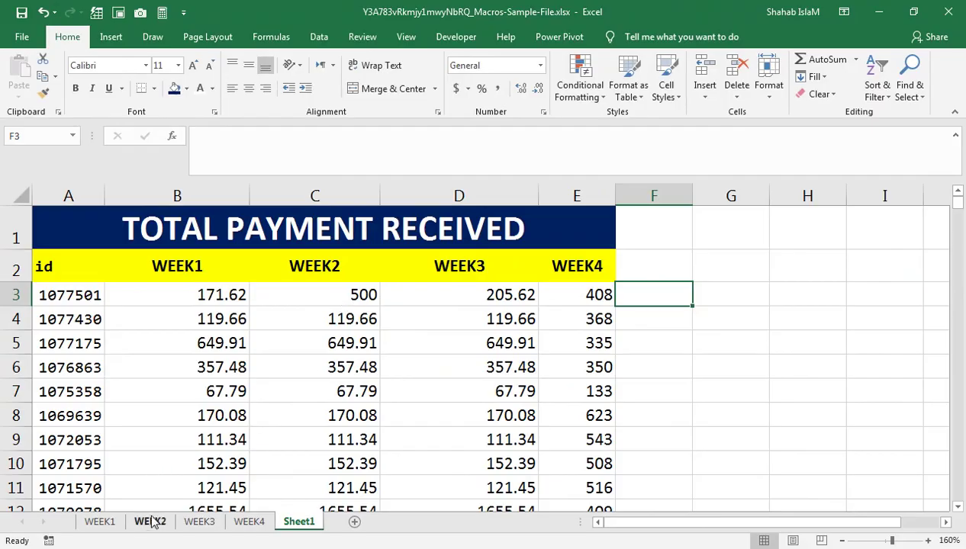
- Set the first last_pymnt_amnt value on the WEEK2 sheet (cell O2) to 1000 and return to the Sheet1 summary
click(149, 519)
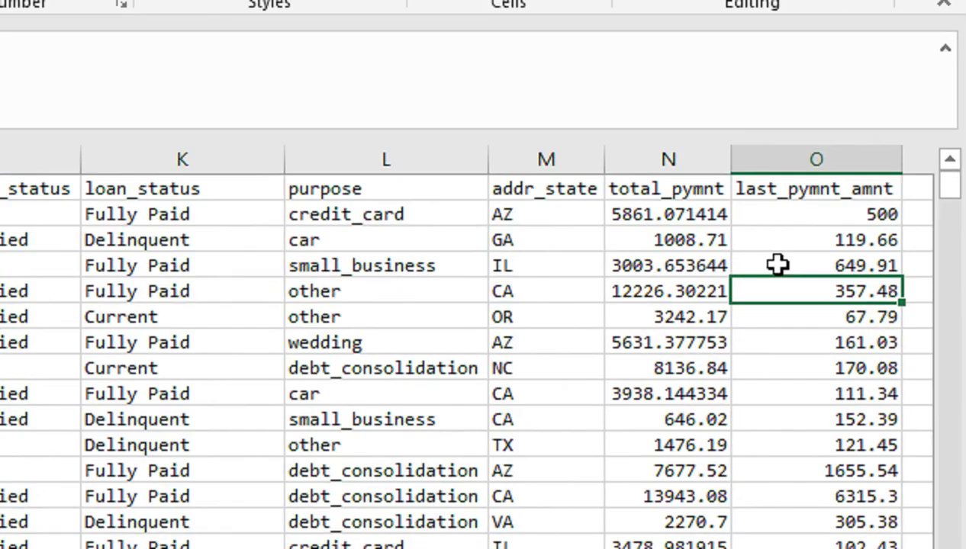
click(795, 218)
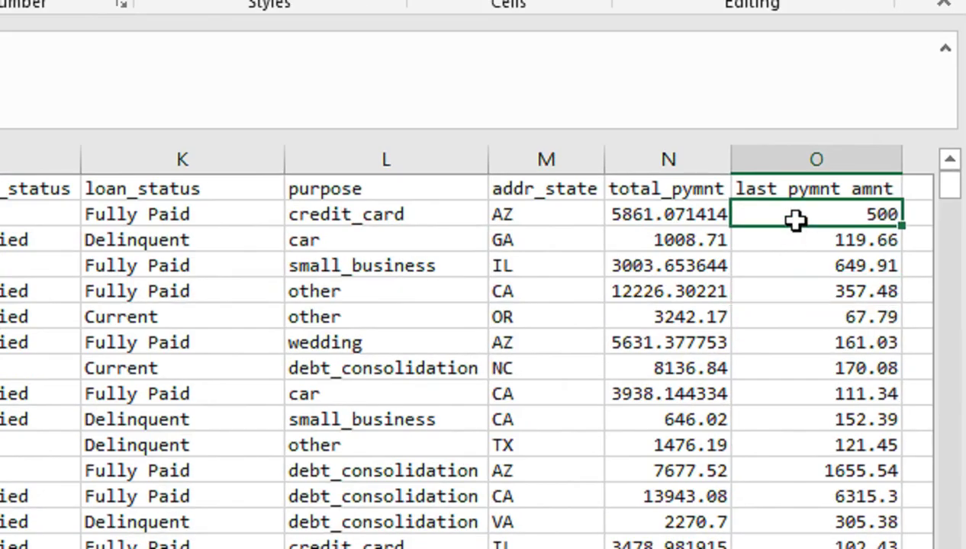
text(1000)
key(Return)
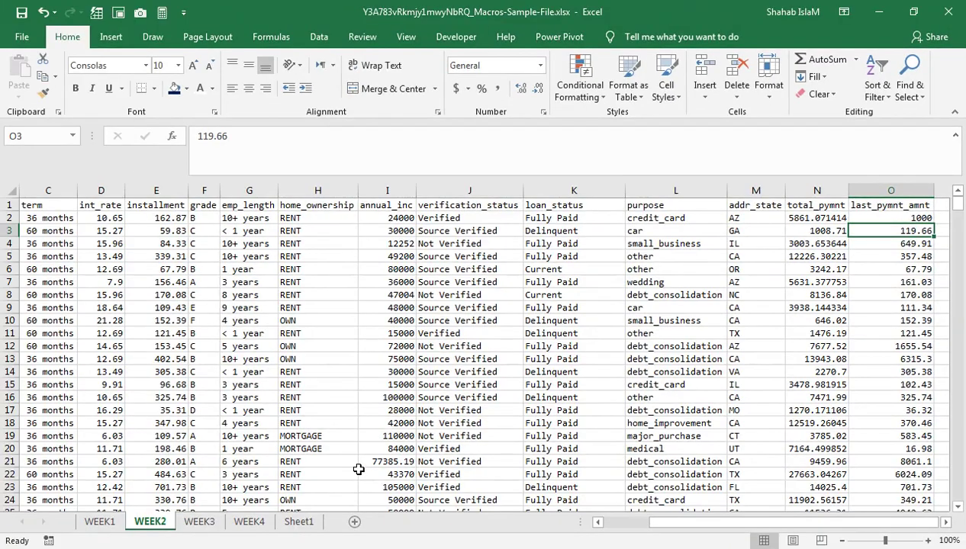
click(297, 522)
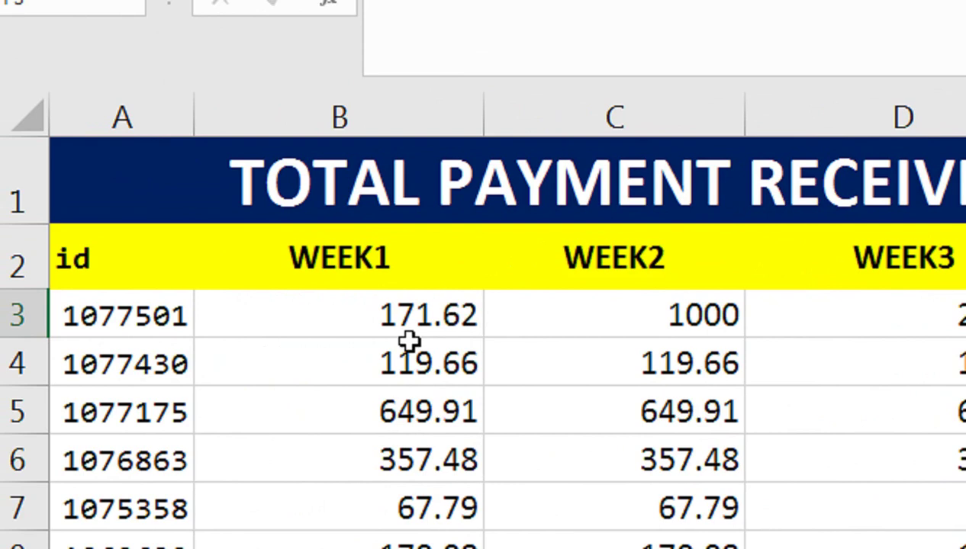
- Undo the existing payment entries beneath the week headers on Sheet1
key(ctrl+z)
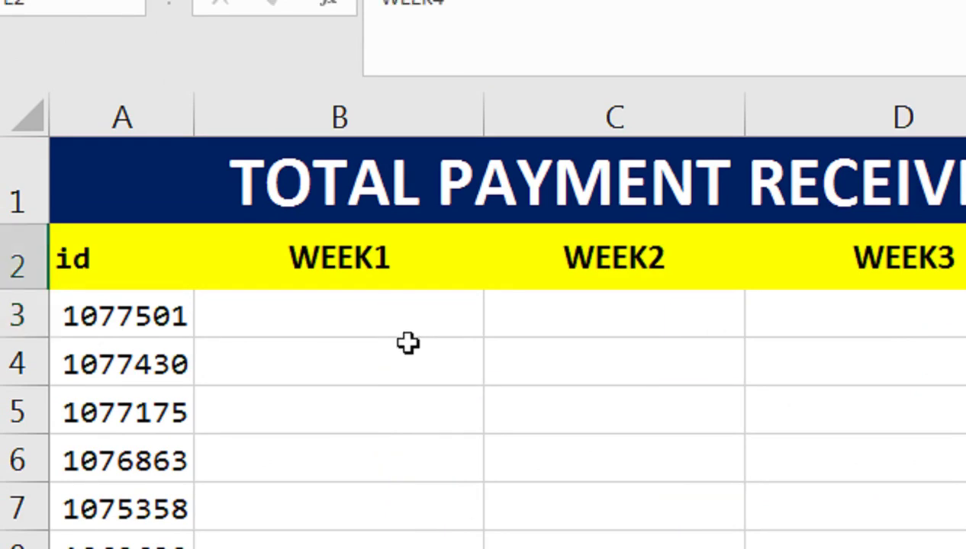
text(=SUM)
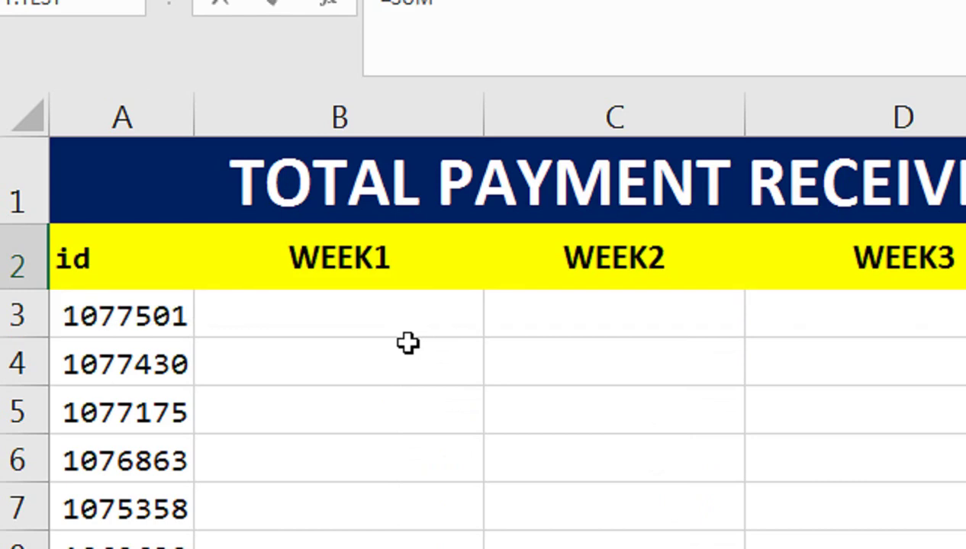
key(BackSpace)
key(BackSpace)
key(BackSpace)
key(BackSpace)
key(BackSpace)
key(Return)
- Start a SUMIF formula in Sheet1 cell B3 with the WEEK1 id cells as its absolute range, WEEK1!$A$2:$A$501
key(Up)
key(Left)
key(Left)
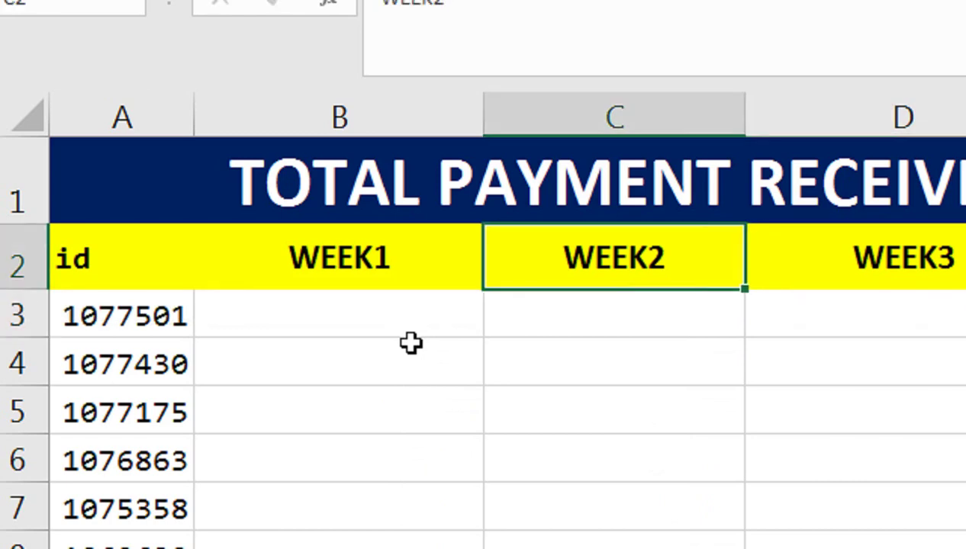
key(Left)
key(Down)
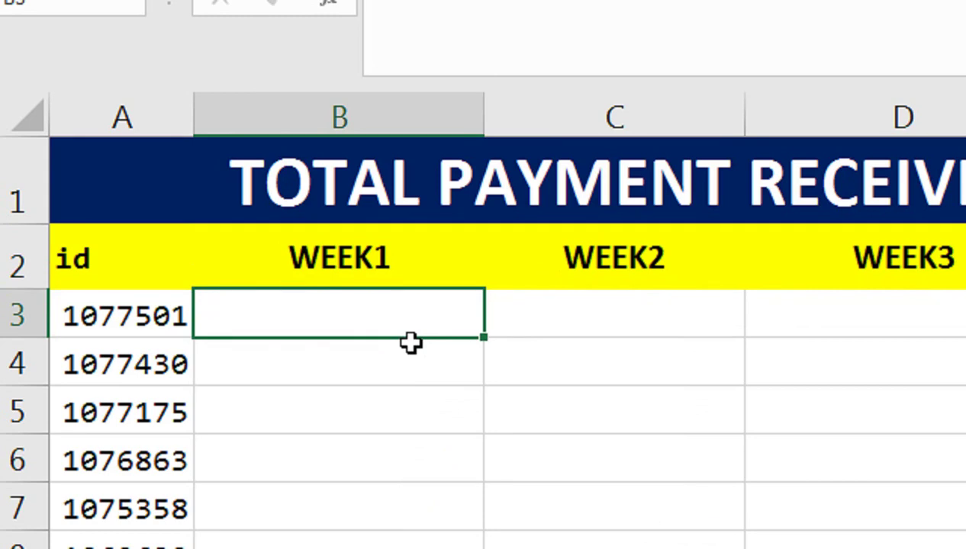
text(=SUMIF()
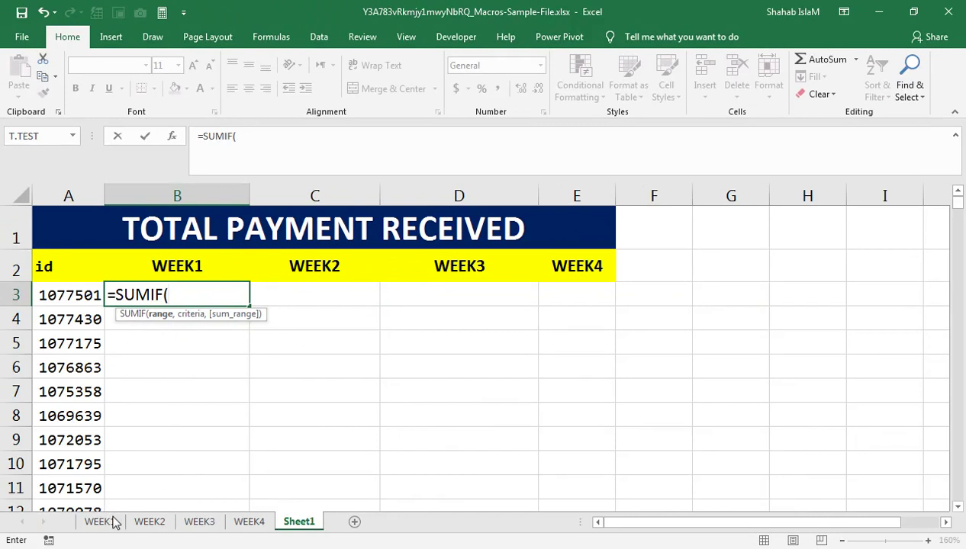
click(99, 522)
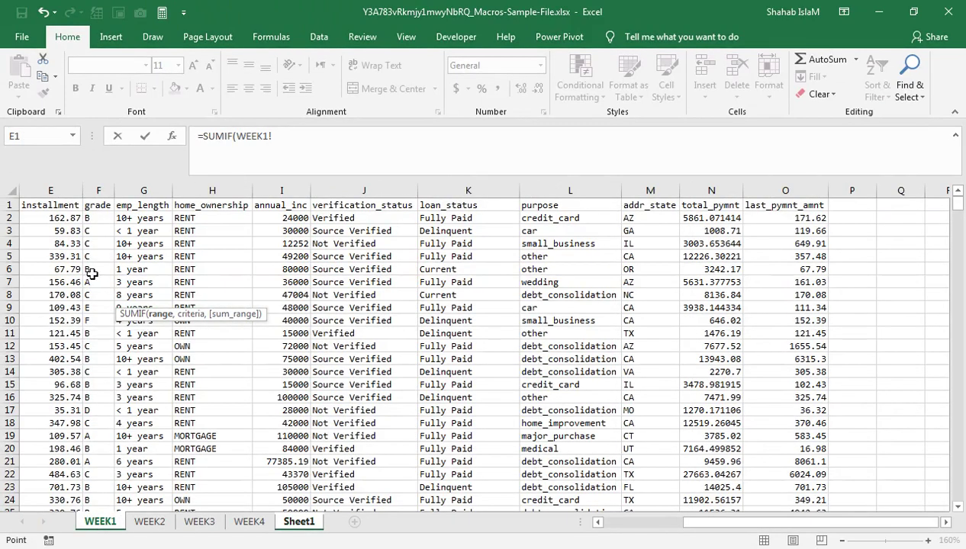
click(61, 221)
key(ctrl+Left)
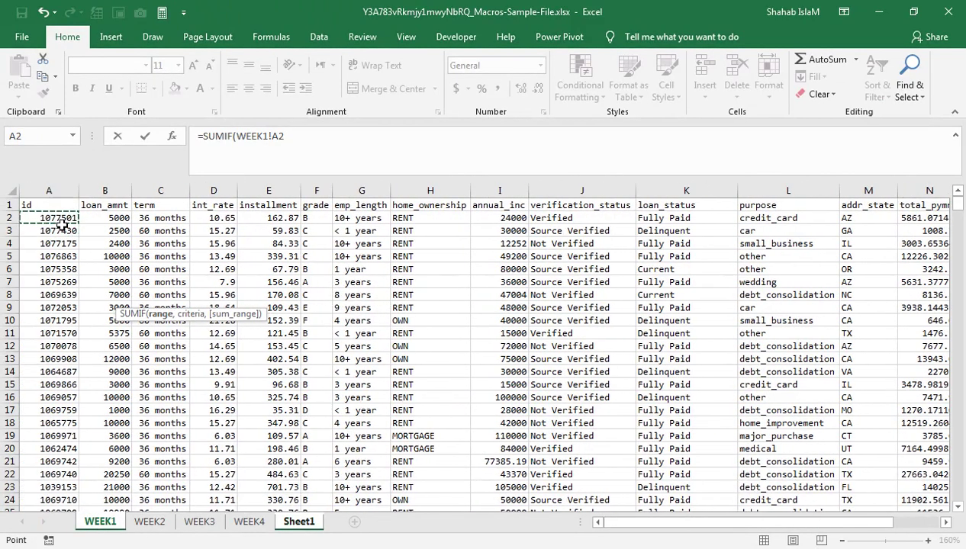
key(ctrl+shift+Down)
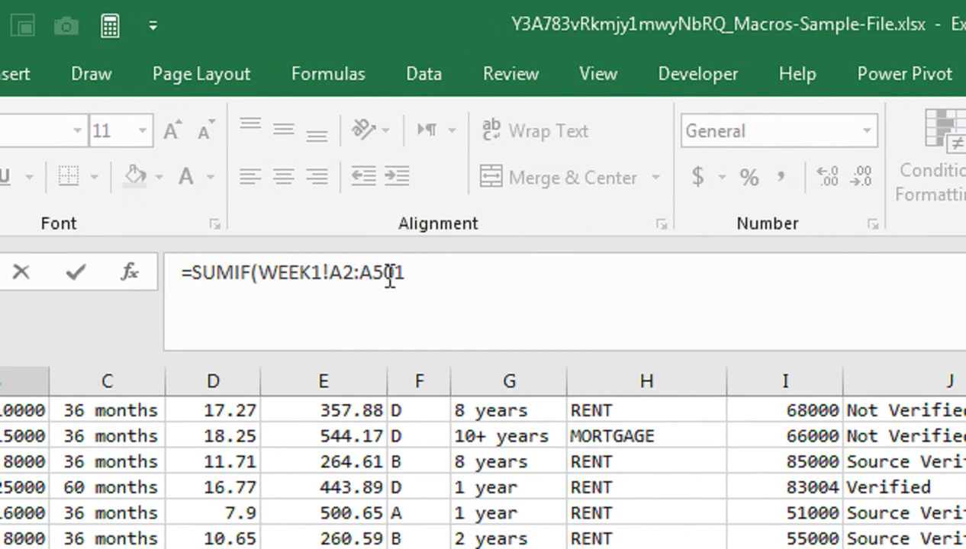
key(F4)
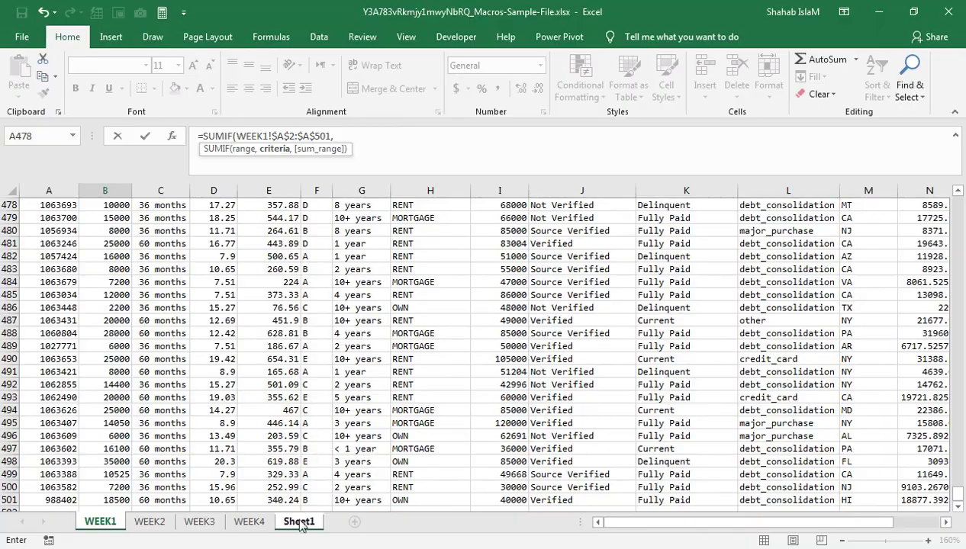
- Use the id in Sheet1 cell A3 as the SUMIF criteria, locking only its column as Sheet1!$A3
click(299, 522)
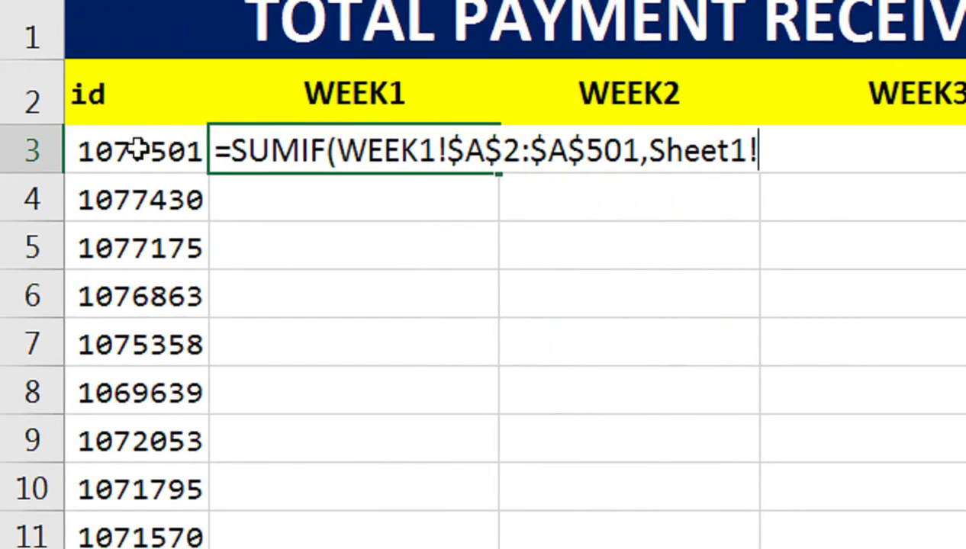
click(167, 145)
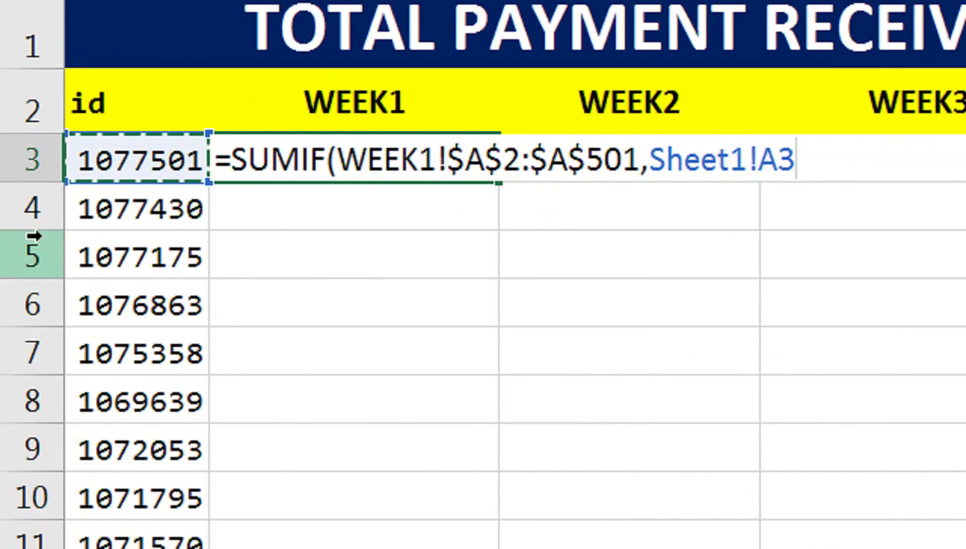
key(F4)
key(F4)
key(F4)
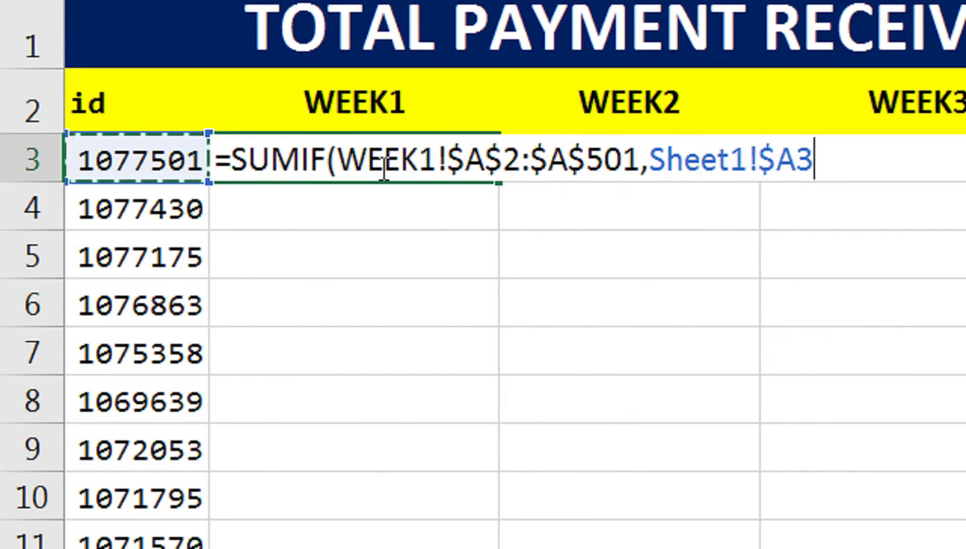
text(,)
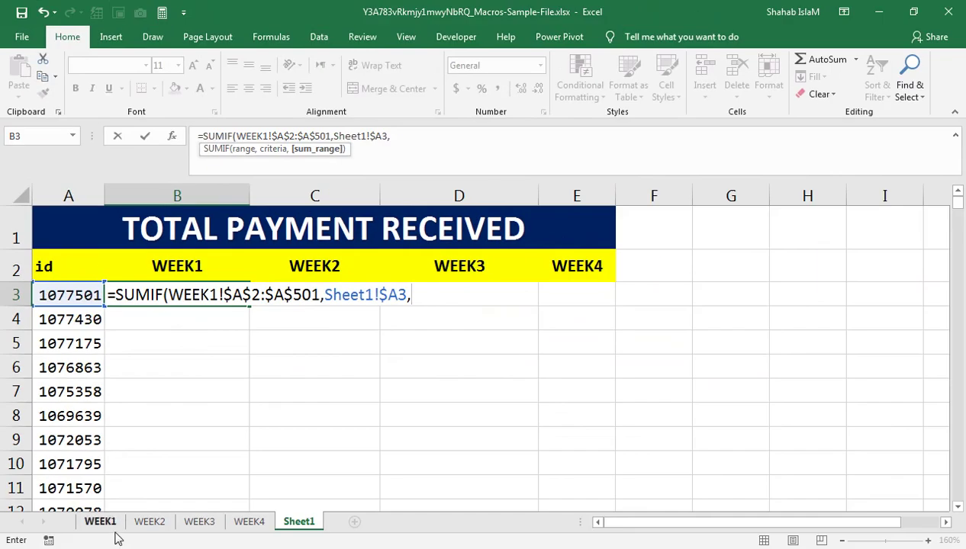
- Finish the SUMIF formula in cell B3 with the WEEK1 last_pymnt_amnt values as the absolute sum range, WEEK1!$O$2:$O$501
click(107, 522)
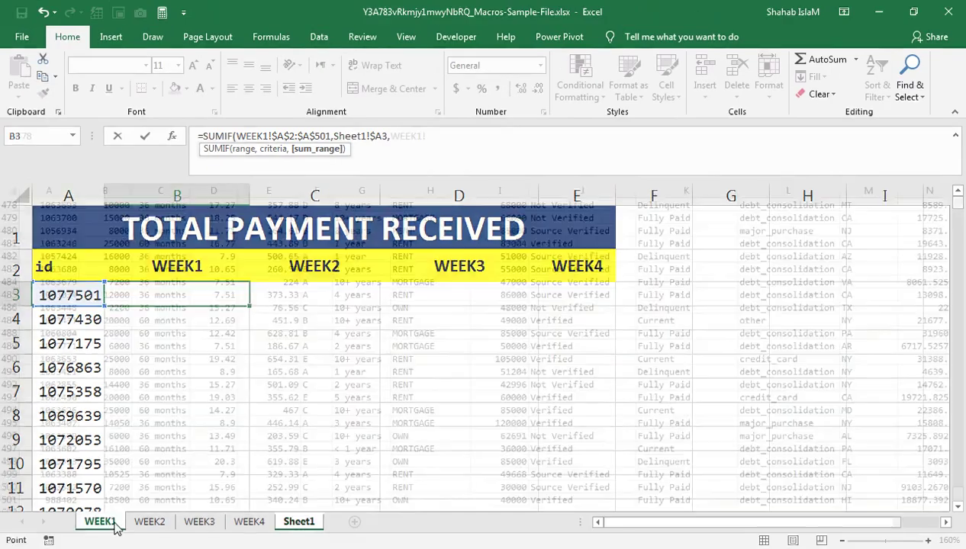
click(894, 252)
key(Right)
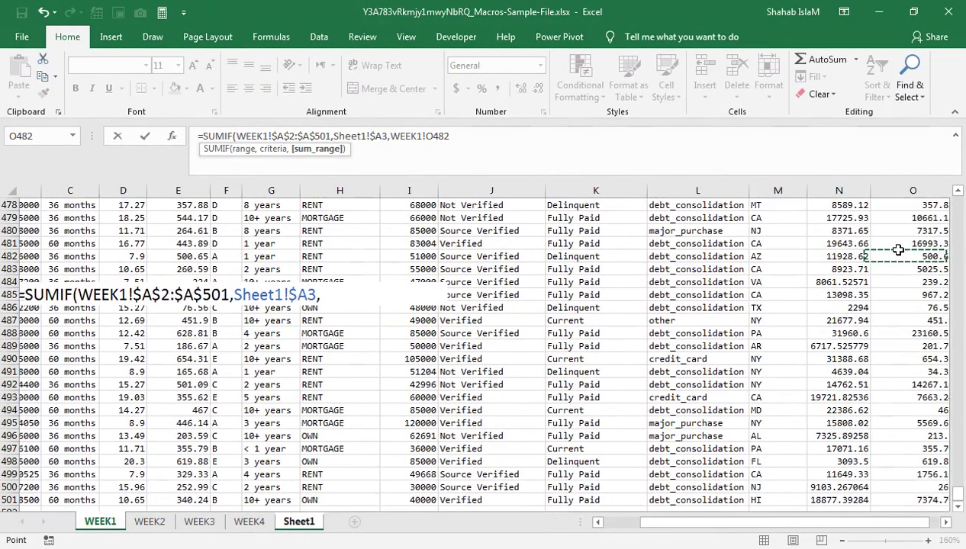
key(Up)
key(Up)
key(Up)
key(Up)
key(Up)
key(Up)
key(Up)
key(Up)
key(Up)
key(Up)
key(Up)
key(Up)
key(Up)
key(Up)
key(Up)
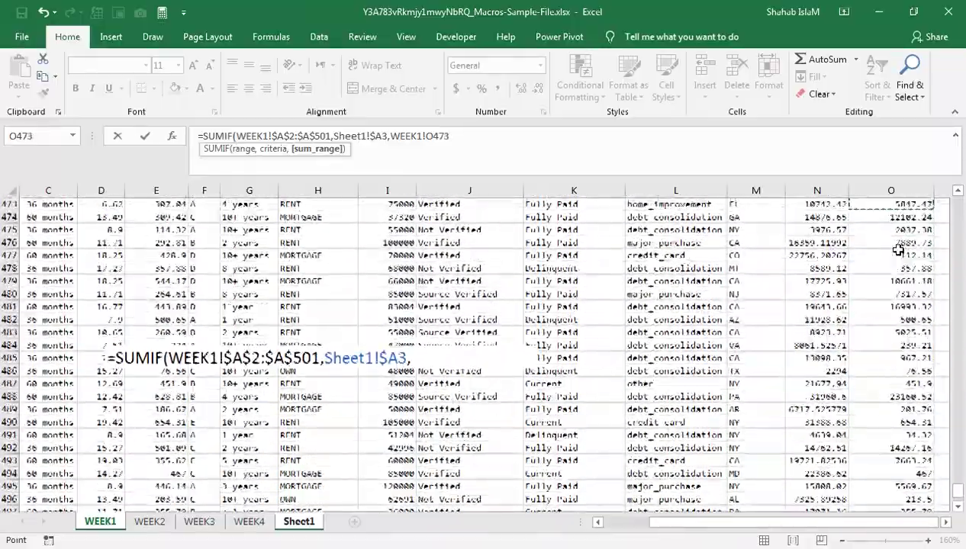
key(Up)
key(Up)
key(Up)
key(Up)
key(Up)
key(Up)
key(Up)
key(Up)
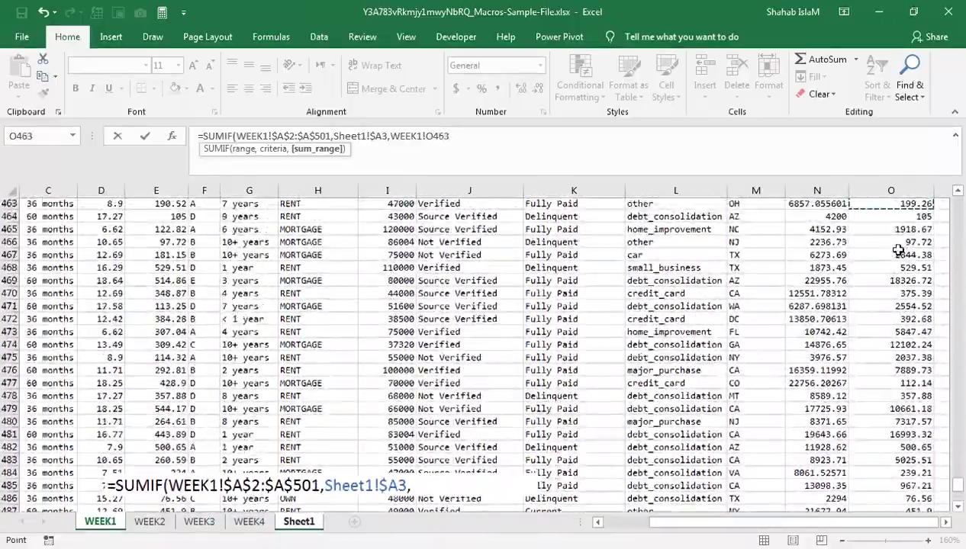
key(ctrl+Up)
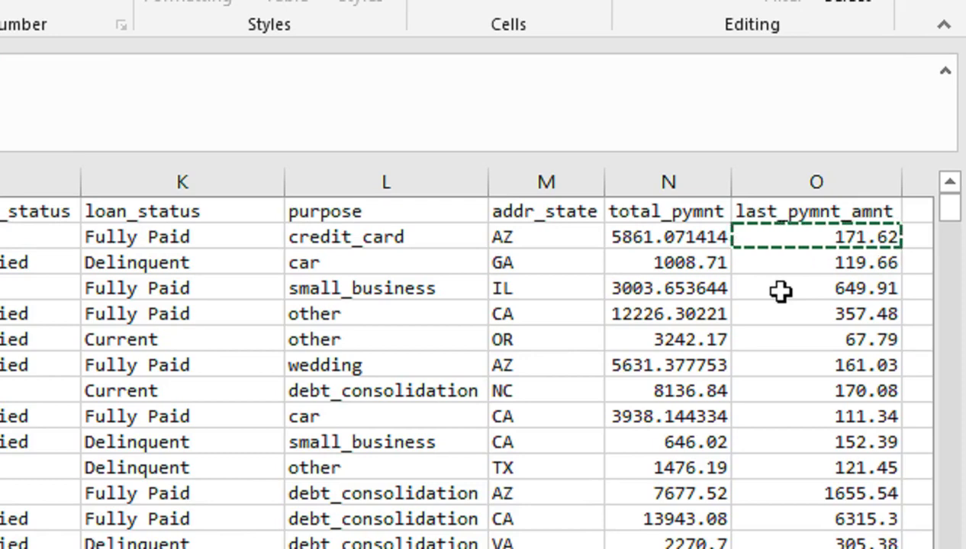
key(ctrl+shift+Down)
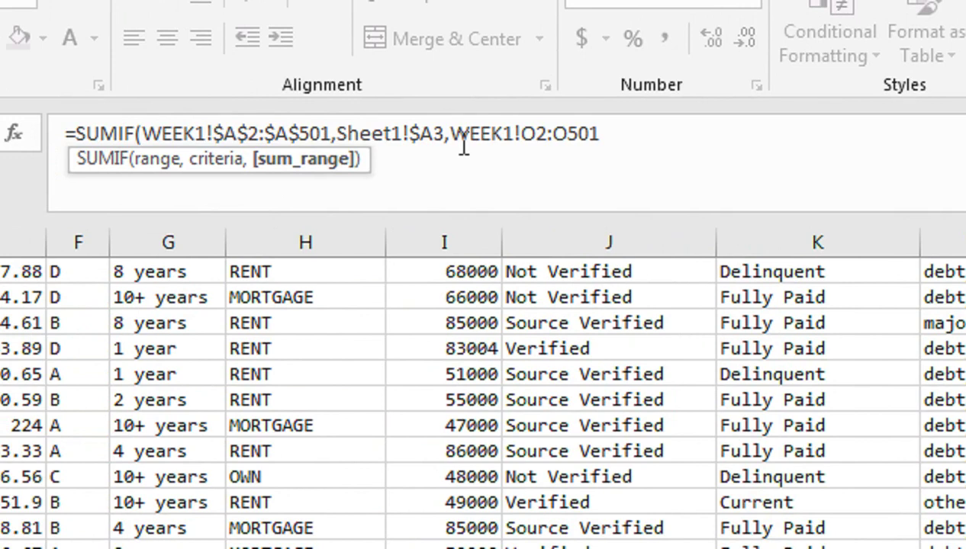
key(F4)
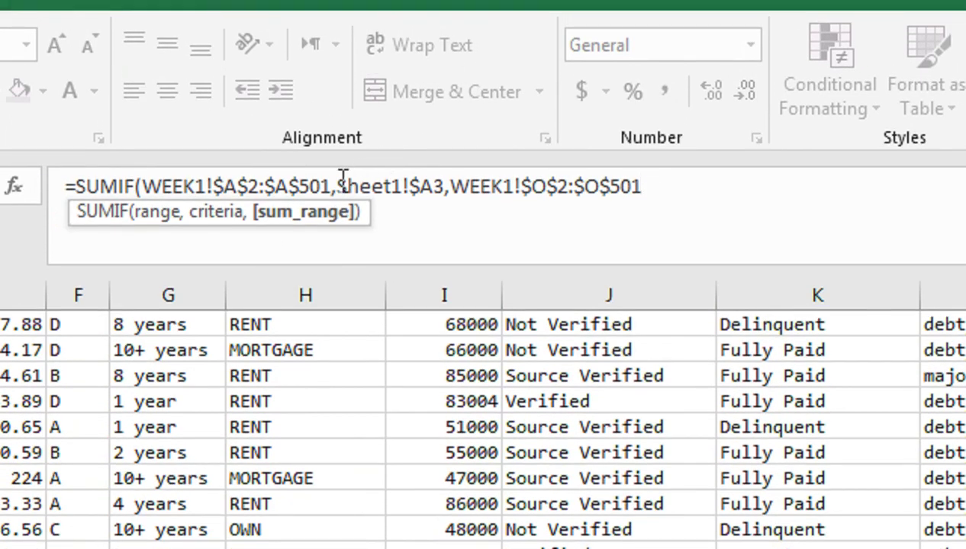
text())
key(Return)
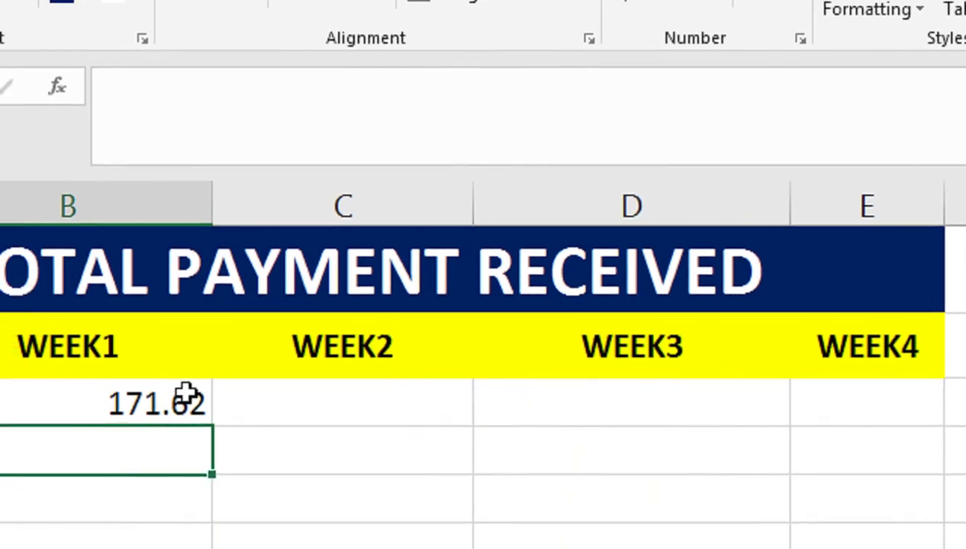
- Fill the SUMIF formula from cell B3 down the WEEK1 column for every id
click(118, 492)
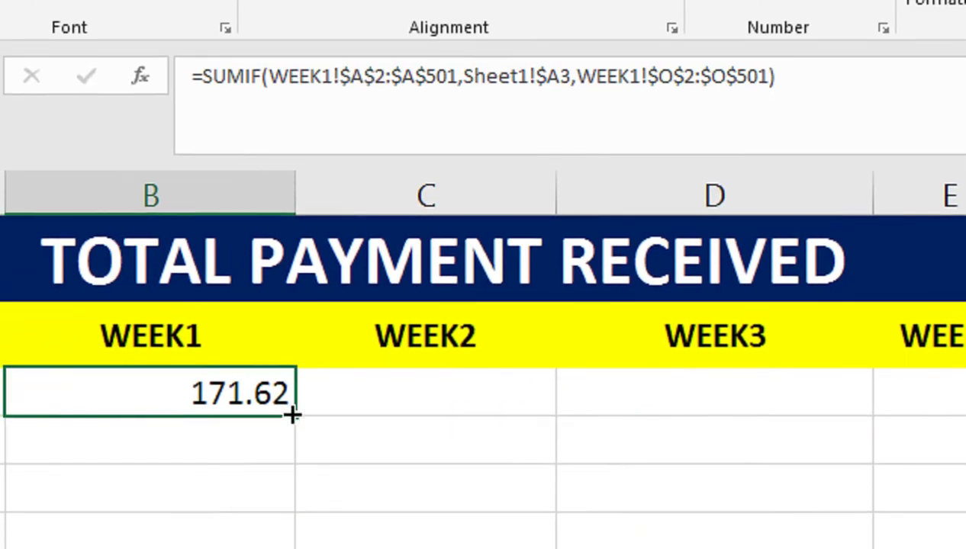
double_click(293, 414)
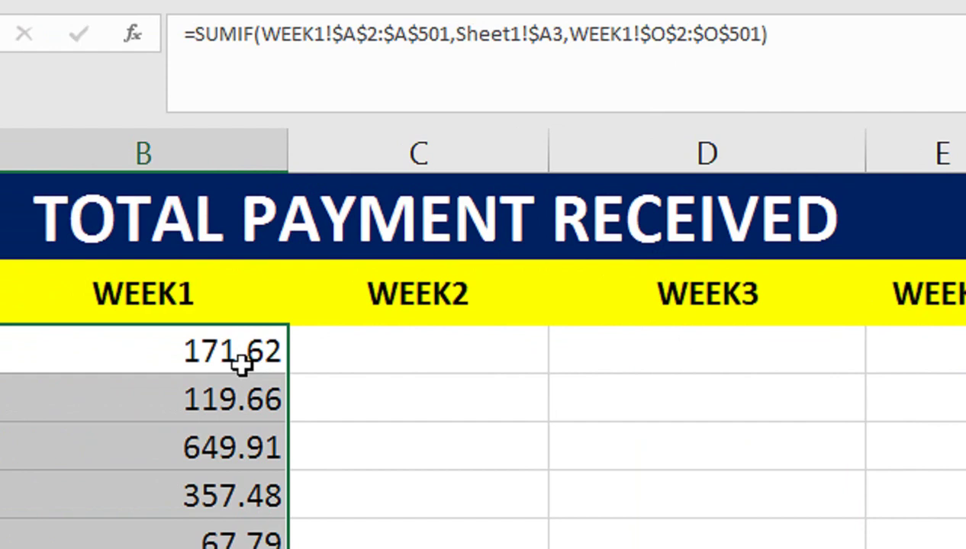
- Copy the WEEK1 column's formulas across to the WEEK2, WEEK3 and WEEK4 columns
key(shift+Right)
key(shift+Right)
key(shift+Right)
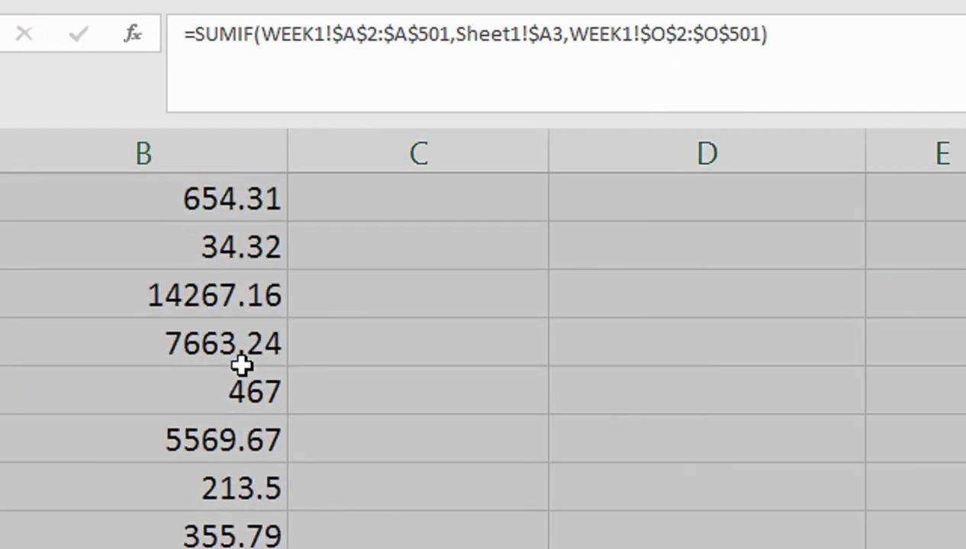
key(ctrl+r)
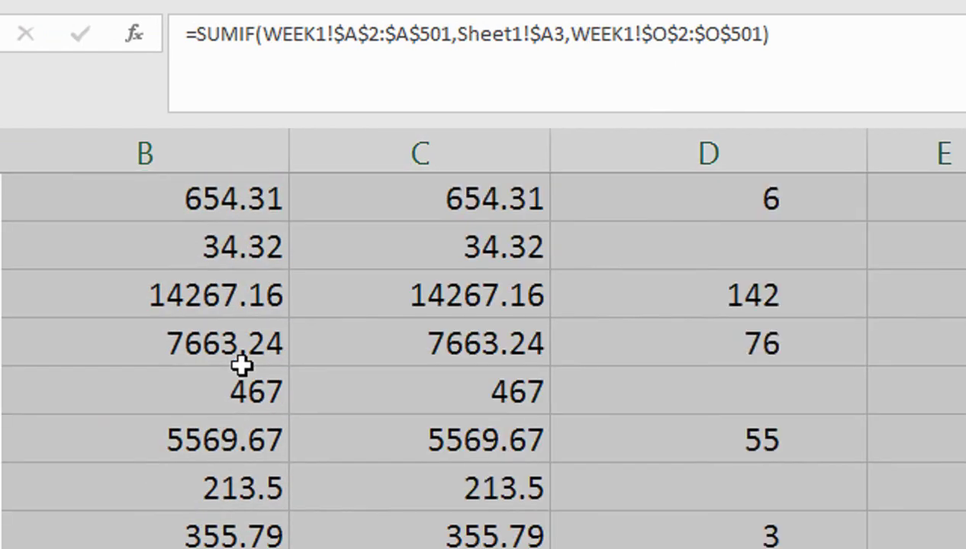
key(ctrl+Home)
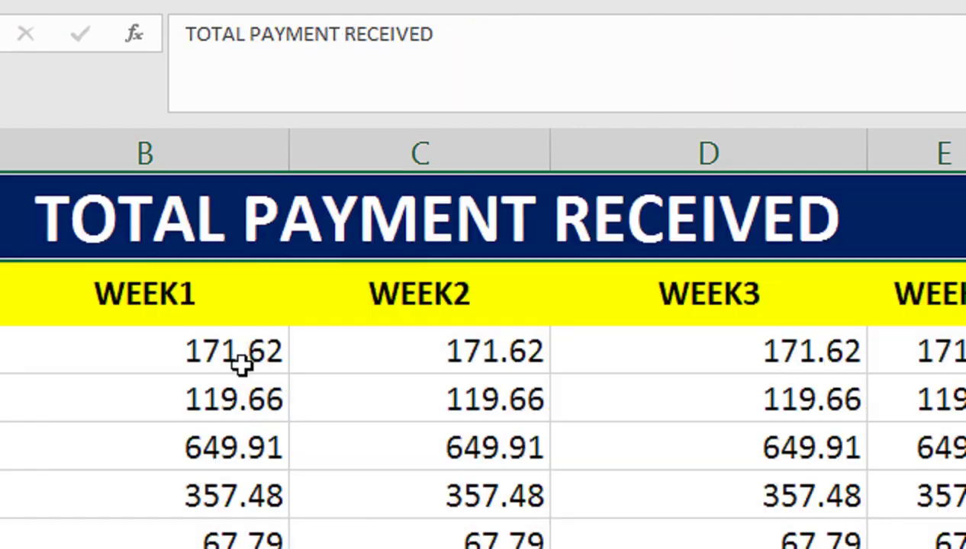
- Examine the copied row 3 formulas under the other week headers against the original in cell B3
key(Down)
key(Down)
key(Right)
key(Right)
key(Right)
key(Right)
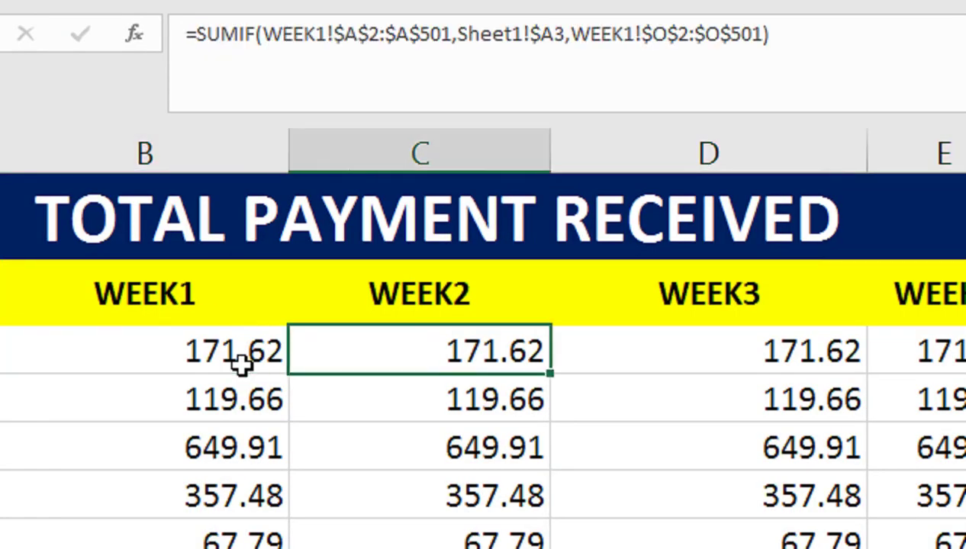
key(Up)
click(167, 366)
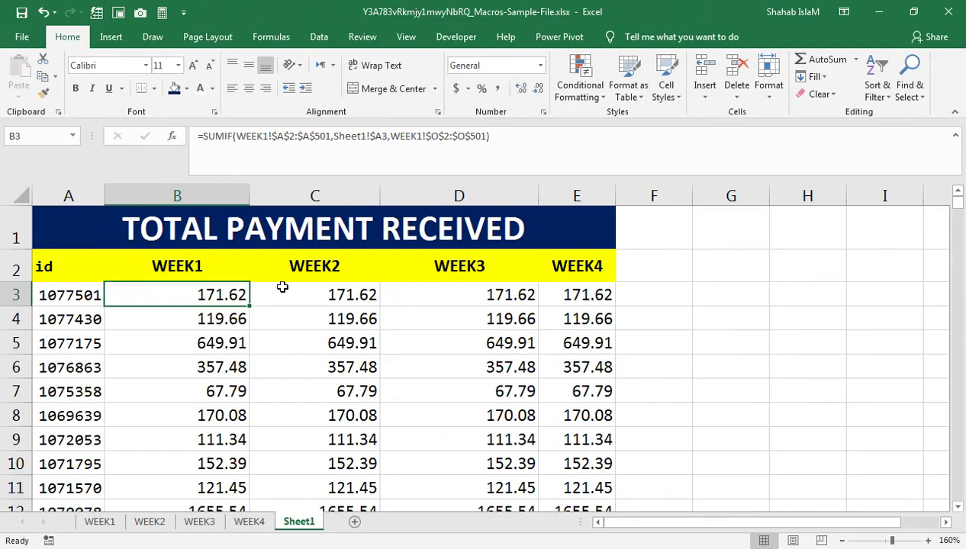
- Clear the copied formulas in the WEEK2 to WEEK4 columns, from row 3 down to row 501
click(283, 294)
key(ctrl+shift+Right)
key(ctrl+shift+Down)
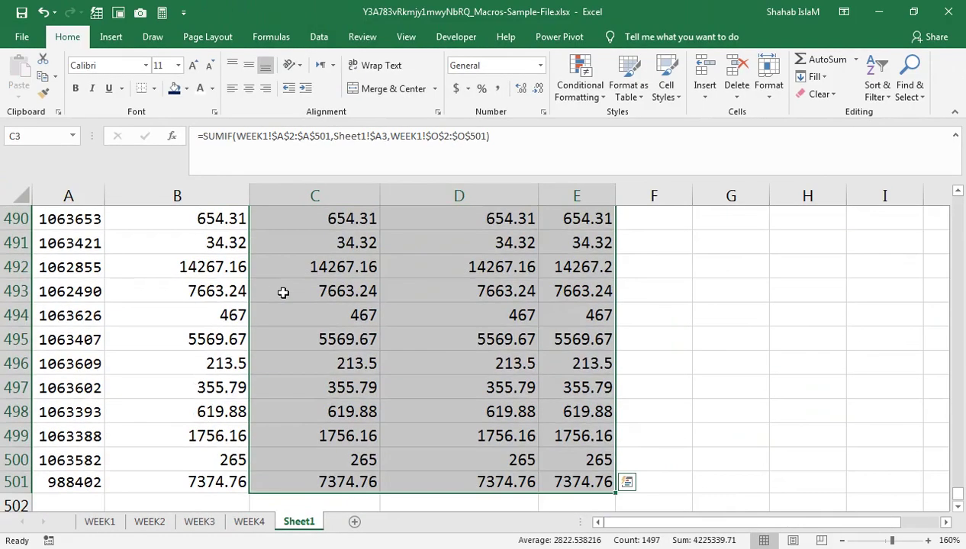
key(Delete)
key(Up)
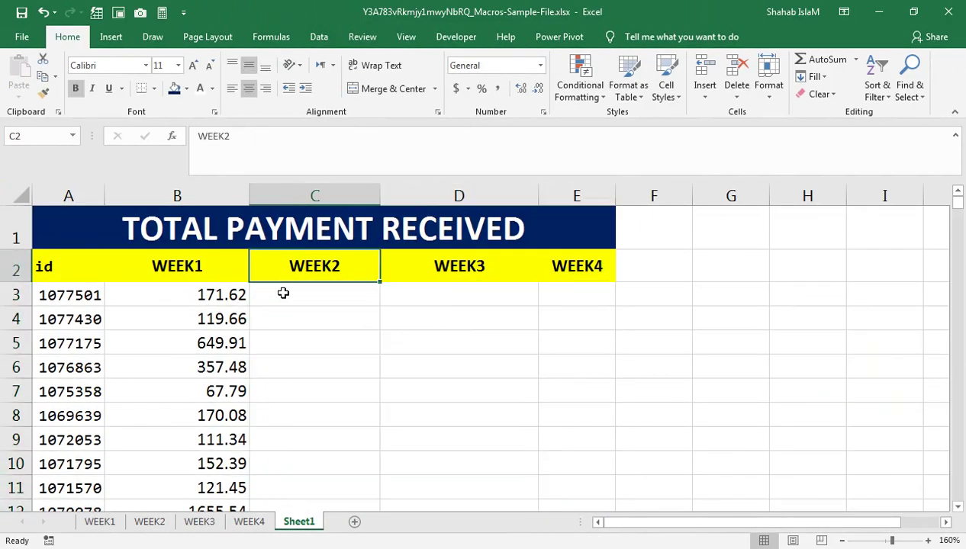
- Edit the SUMIF formula in cell B3, replacing the WEEK1 sheet name in its range argument with an opening INDIRECT function
key(Right)
key(Right)
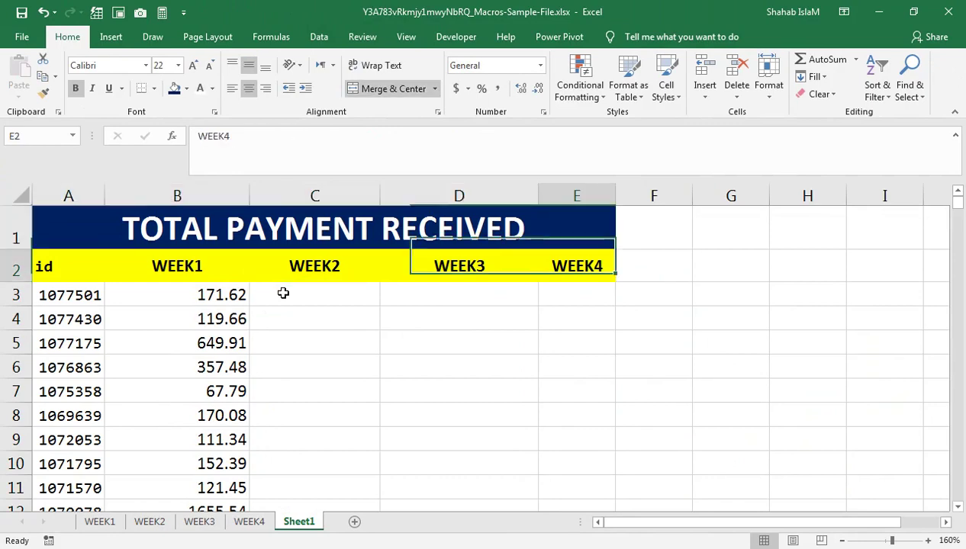
key(Down)
key(Left)
key(Left)
key(Left)
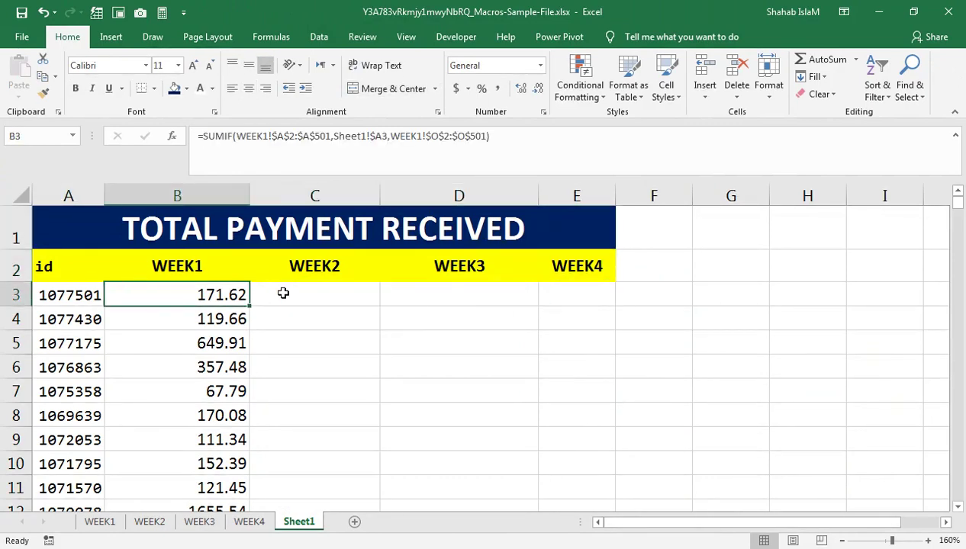
double_click(201, 287)
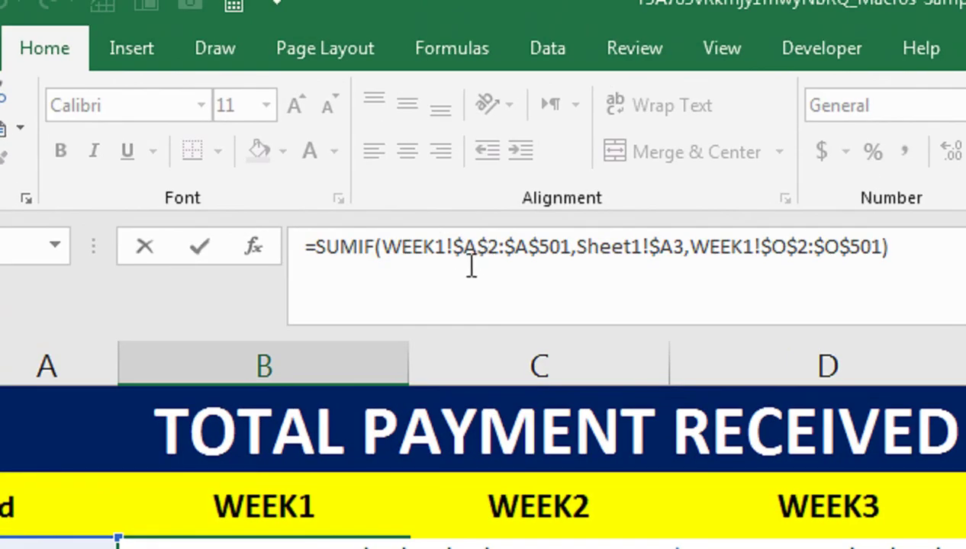
click(446, 249)
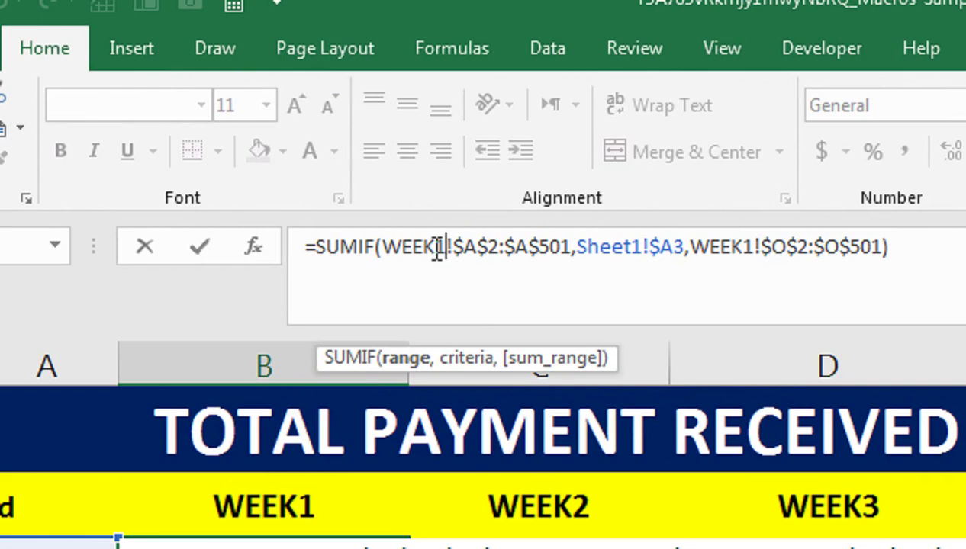
key(BackSpace)
key(BackSpace)
key(BackSpace)
key(BackSpace)
key(BackSpace)
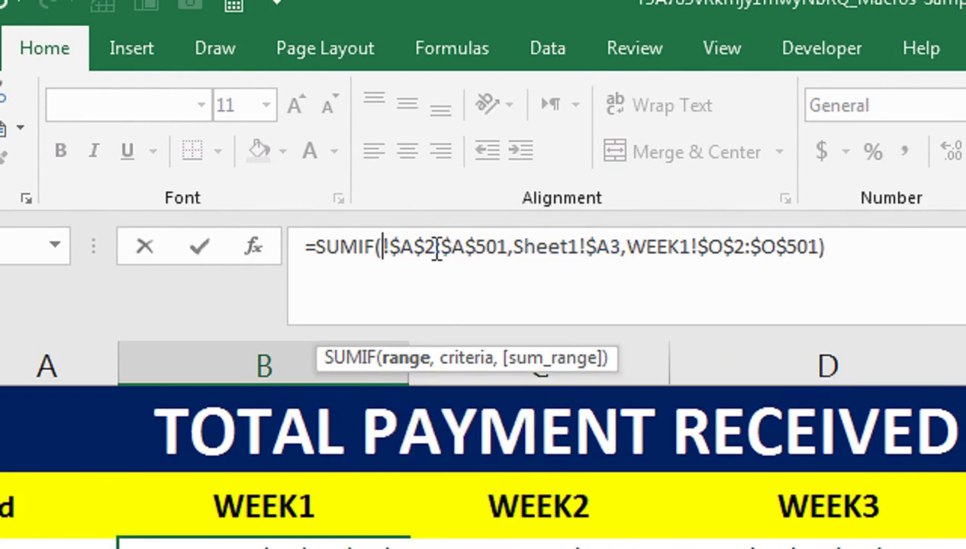
text(IND)
key(Down)
key(Tab)
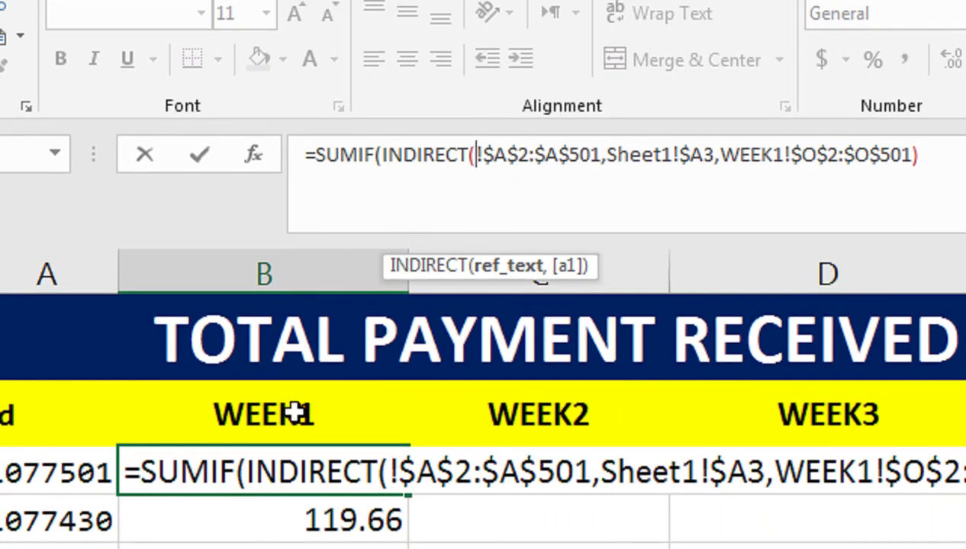
- Complete the range argument as INDIRECT(B$2&"!$A$2:$A$501"), taking the sheet name from the row-locked week header
click(298, 413)
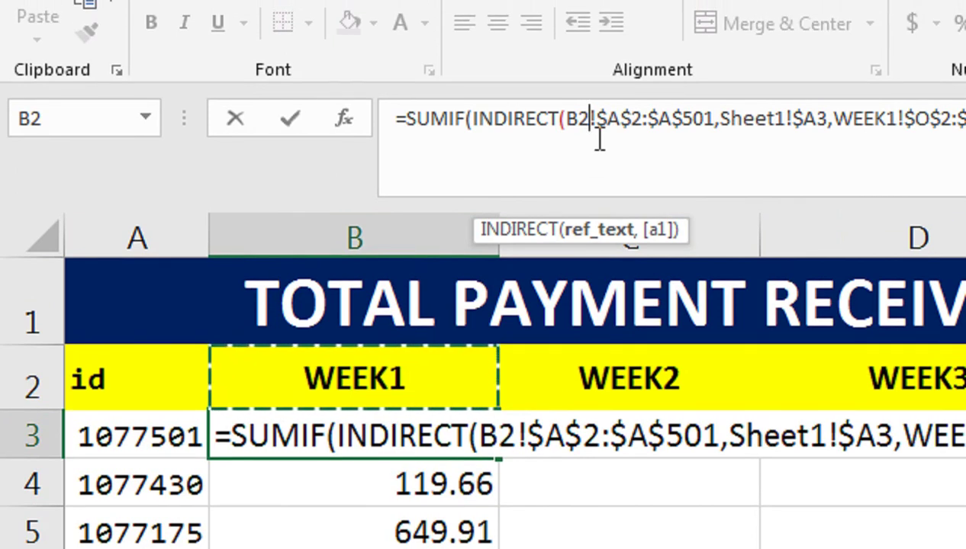
key(F4)
key(F4)
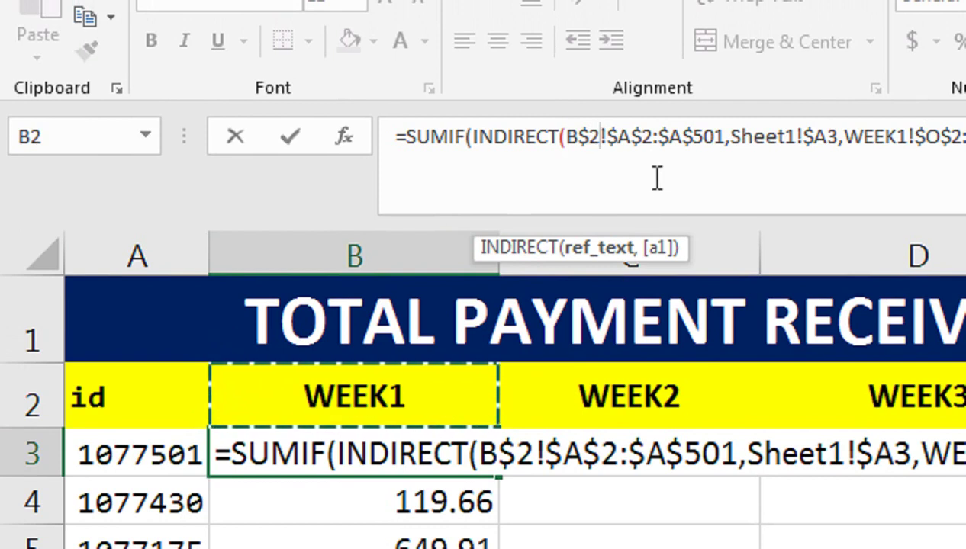
text(&)
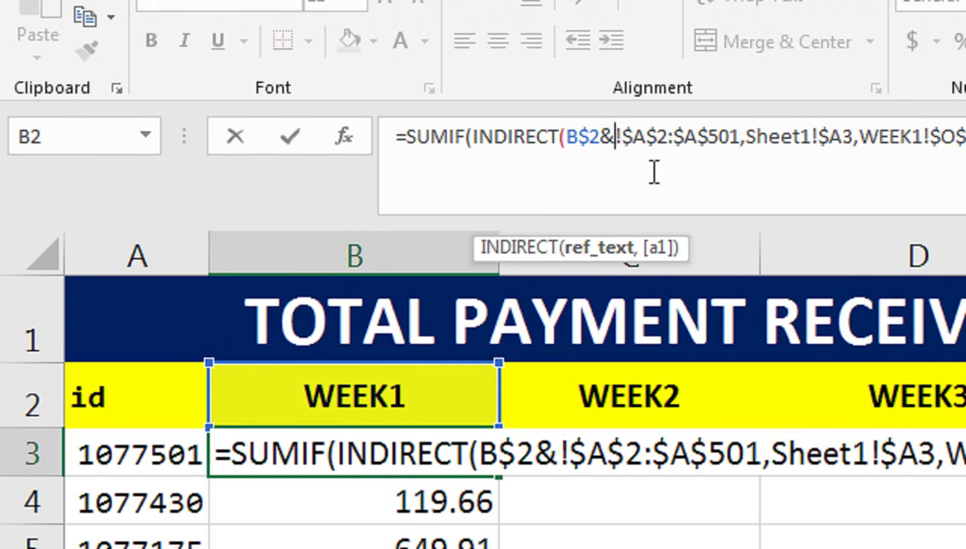
text(")
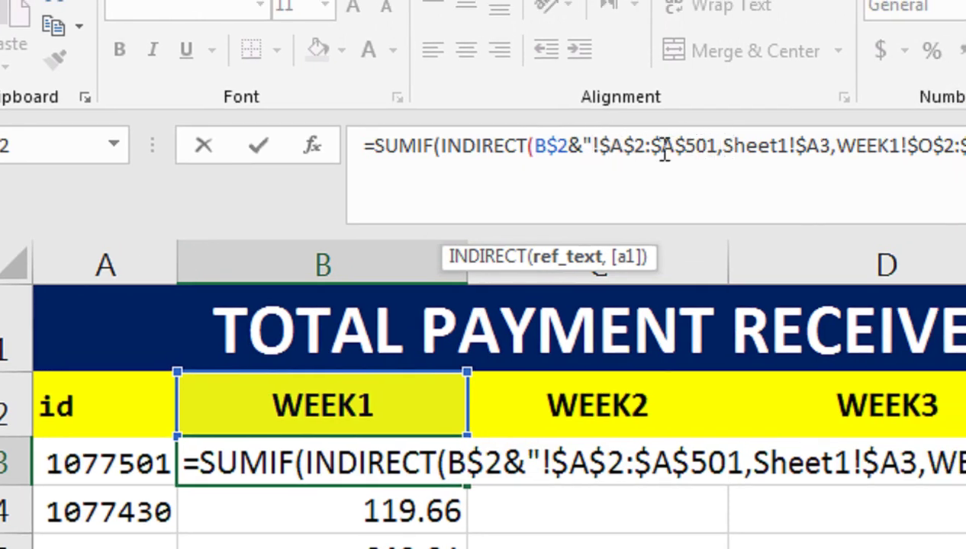
click(717, 147)
text(")
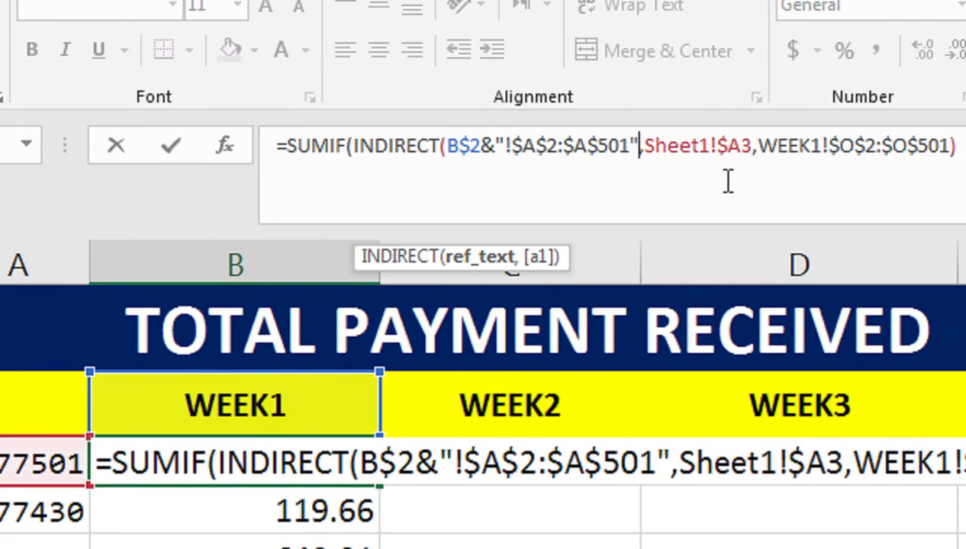
text())
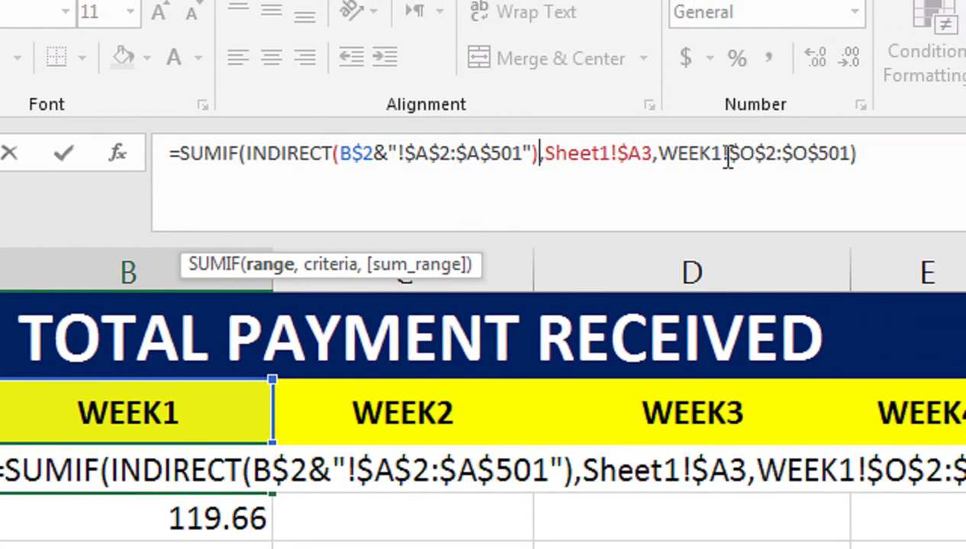
- Replace the WEEK1 sheet name in the formula's sum range with an opening INDIRECT function and the row-locked header reference B$2
drag(722, 160, 662, 168)
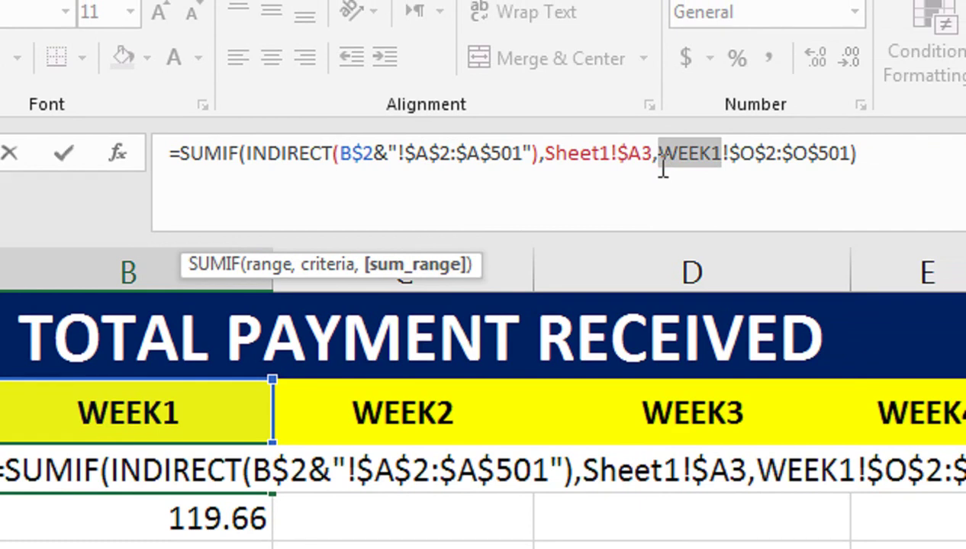
text(IND)
key(Down)
key(Tab)
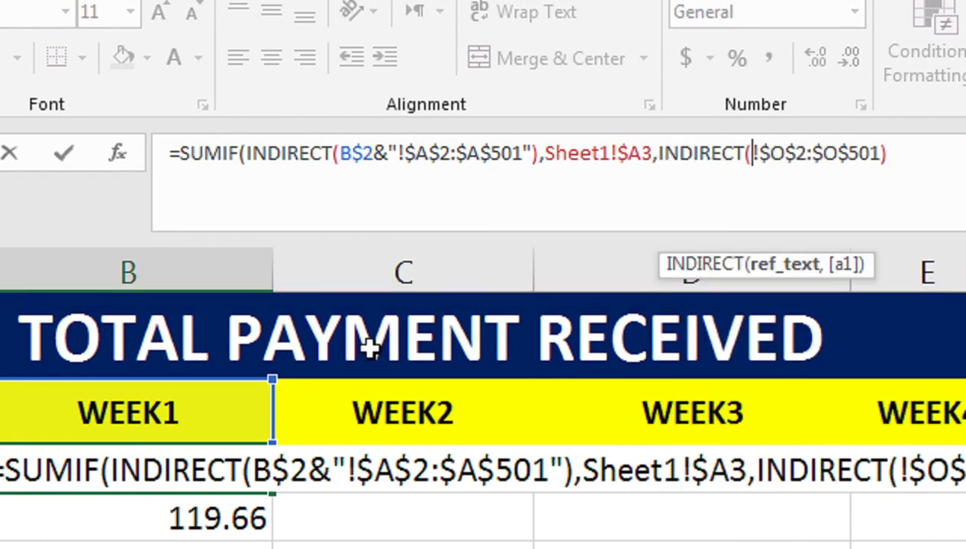
click(255, 431)
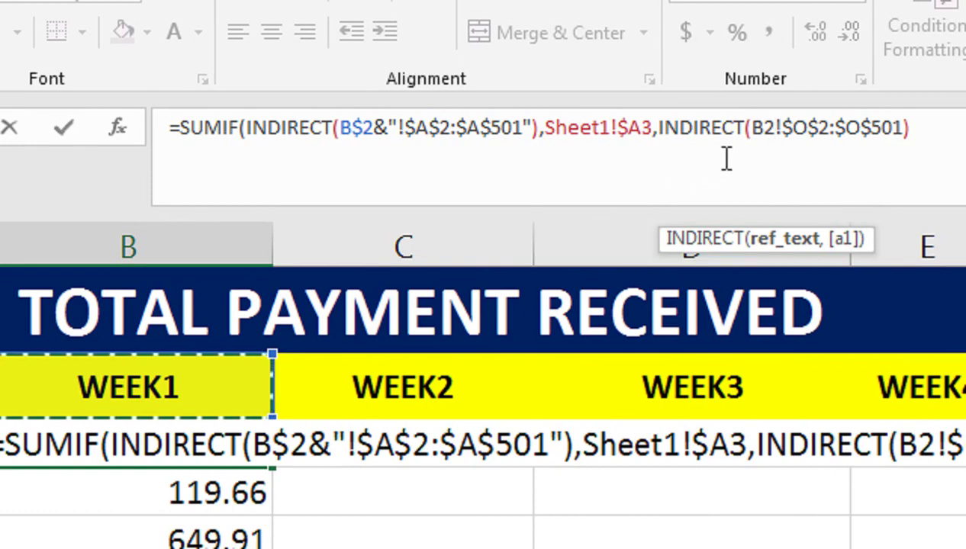
key(F4)
key(F4)
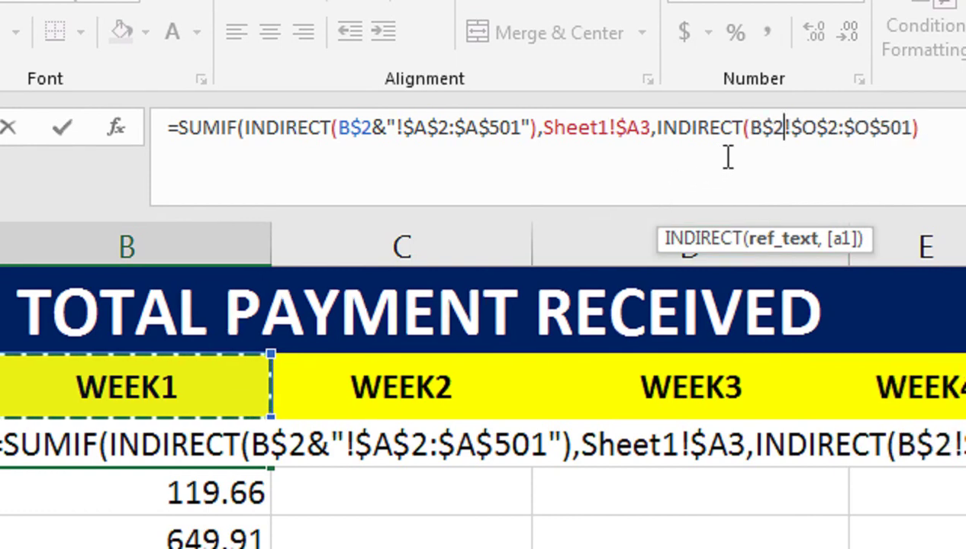
- Complete the sum range as INDIRECT(B$2&"!$O$2:$O$501"), close the SUMIF and commit the formula in B3
text(&)
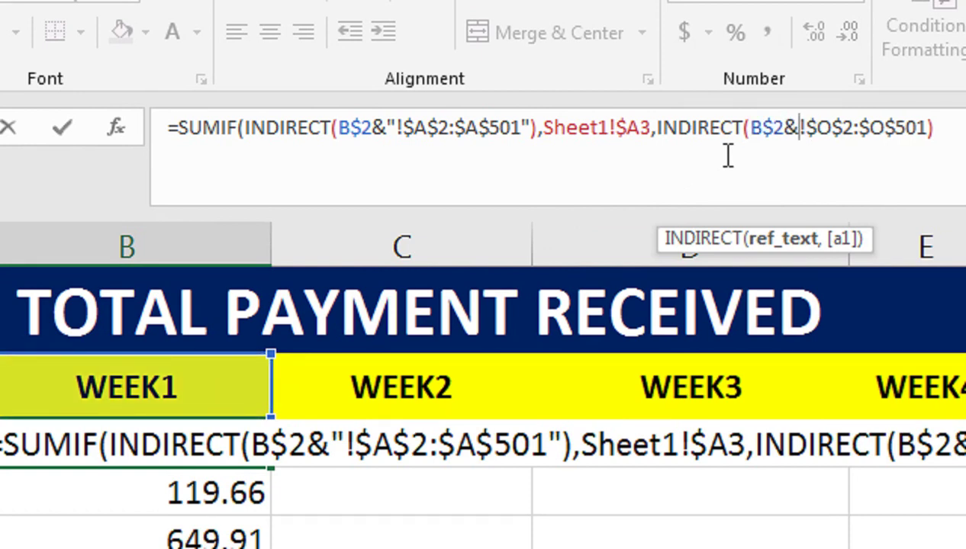
text(")
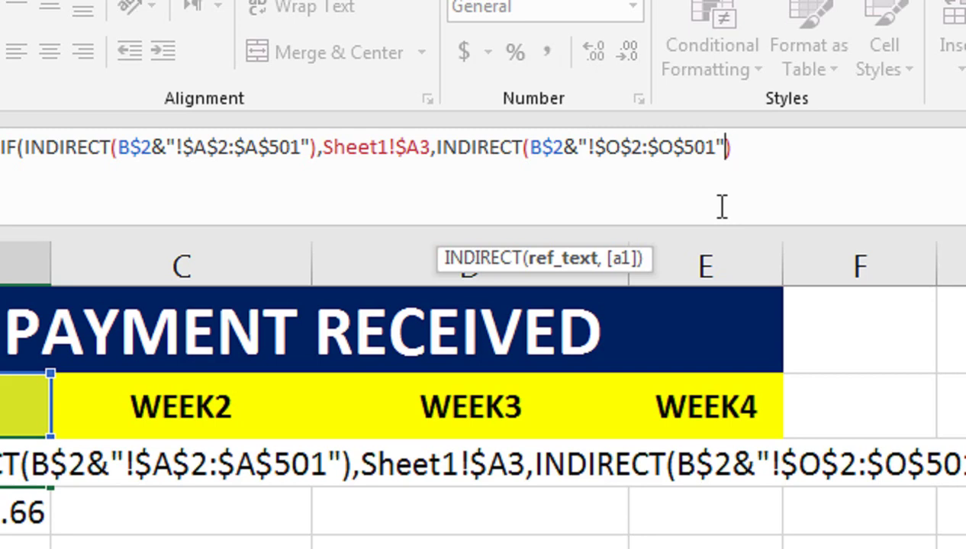
key(Right)
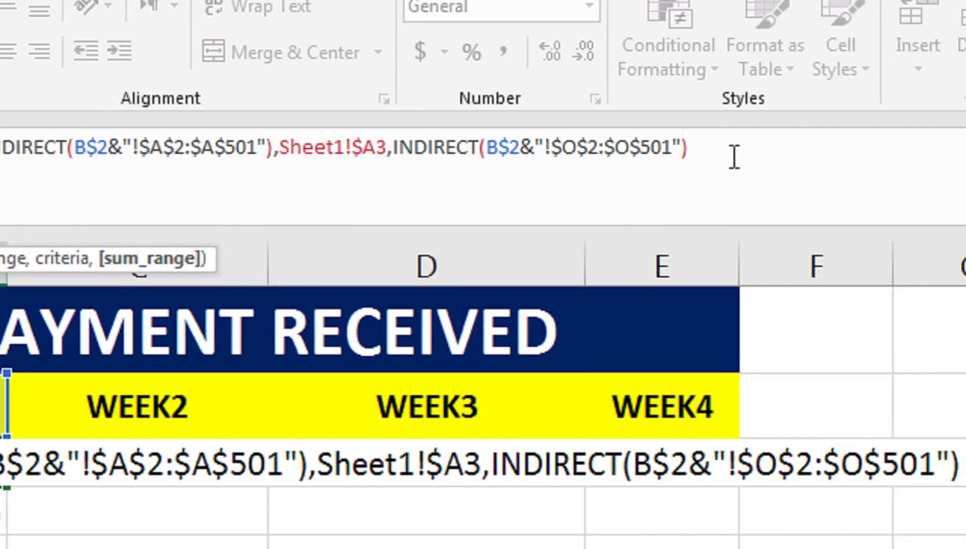
text())
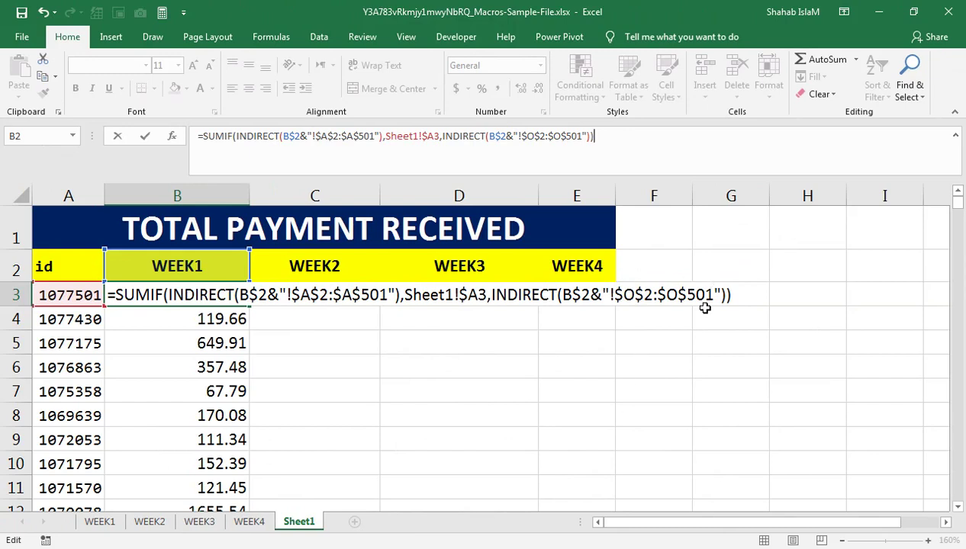
key(Return)
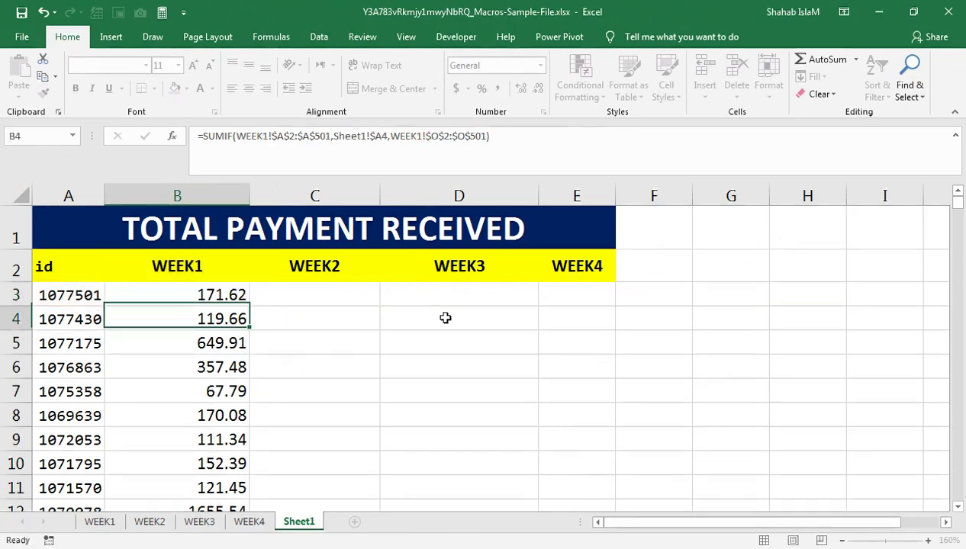
- Fill the WEEK1 column's formulas from B3:B501 across the WEEK2 to WEEK4 columns
key(Up)
key(ctrl+shift+Down)
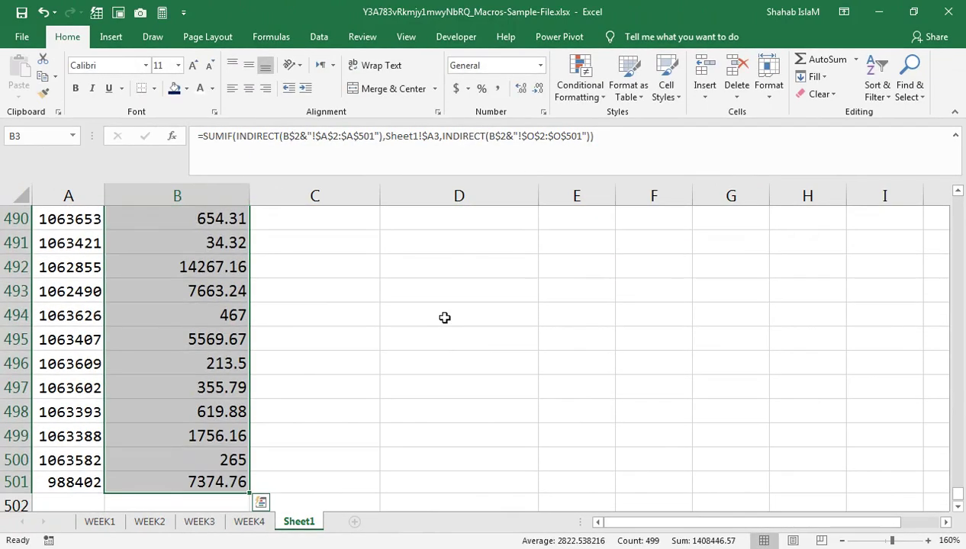
key(shift+Right)
key(shift+Right)
key(shift+Right)
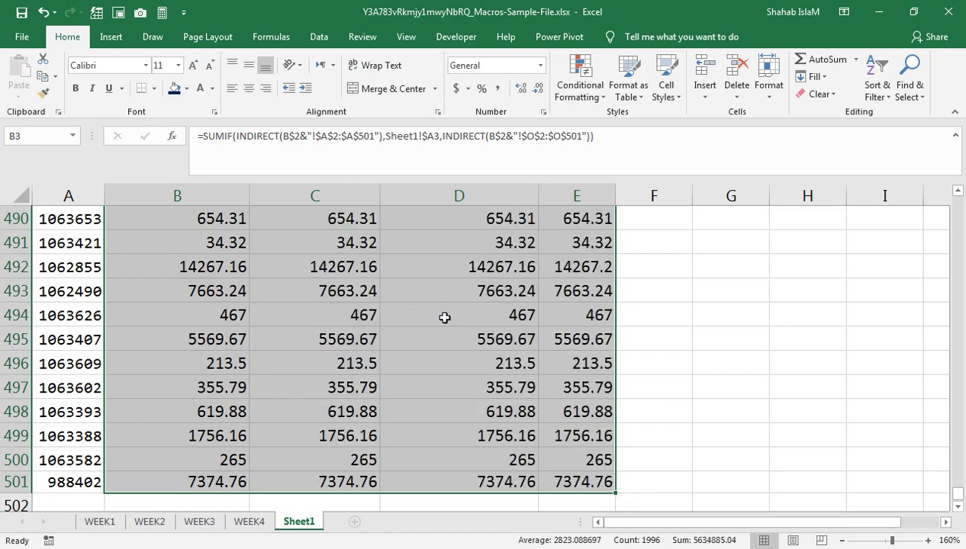
- Examine the row 3 formulas and results under each of the week headers from WEEK1 to WEEK4
key(ctrl+Up)
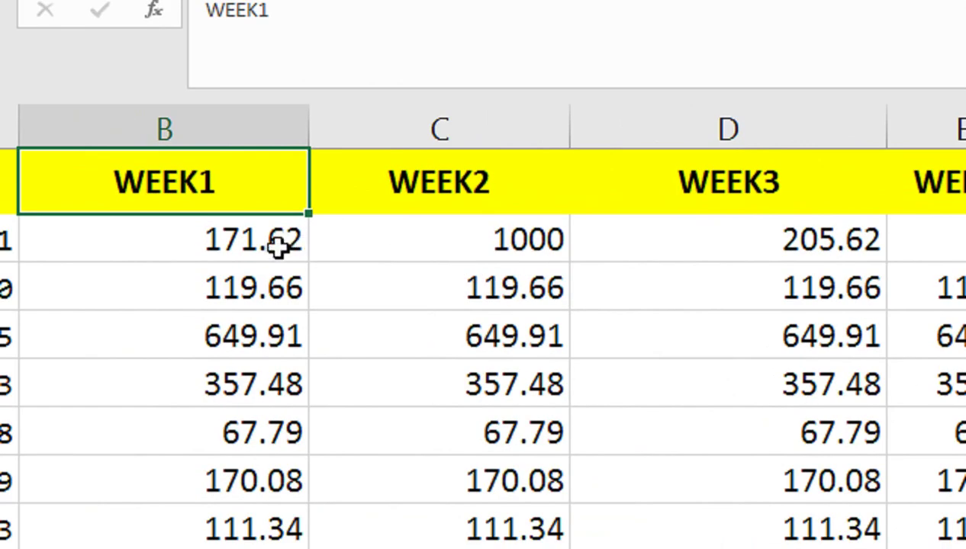
click(235, 255)
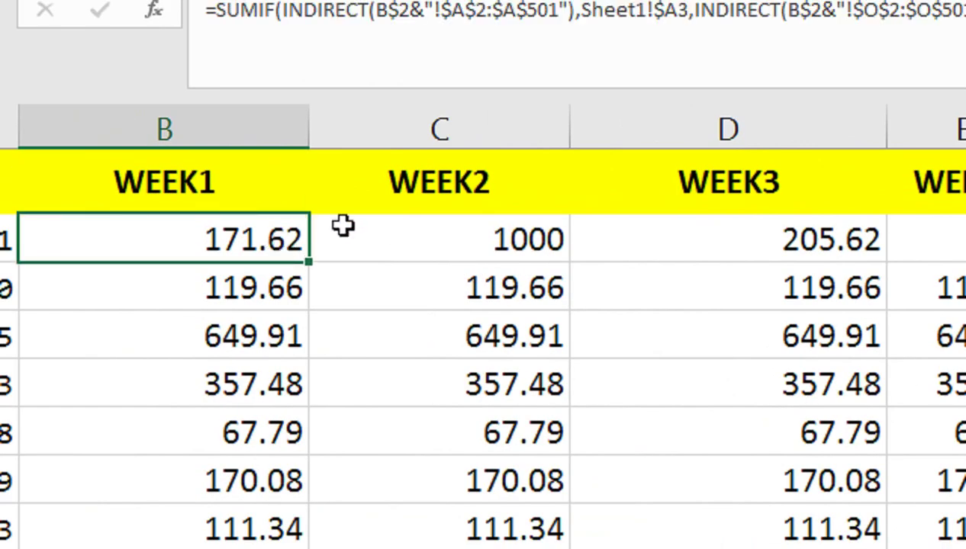
click(377, 174)
scroll(385, 145, up, 1)
click(285, 317)
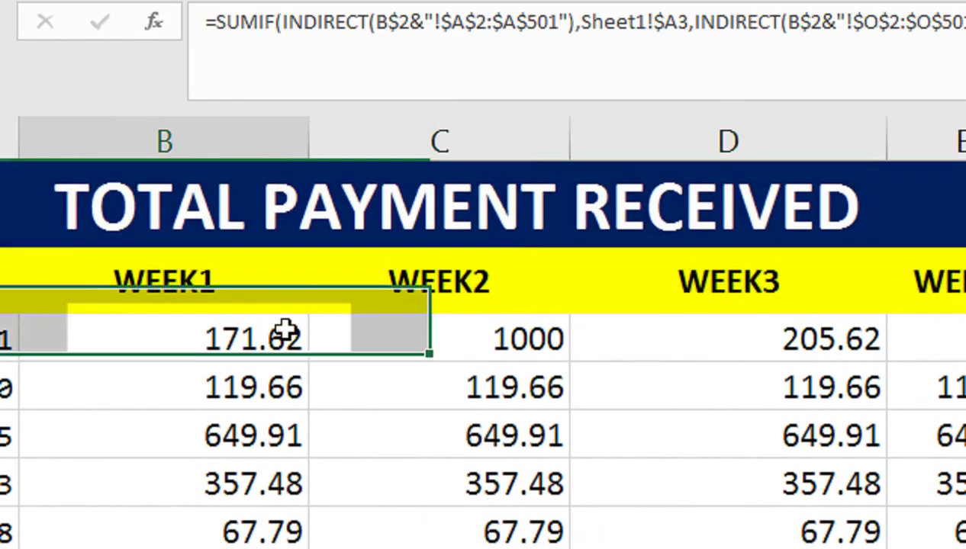
click(364, 325)
click(675, 323)
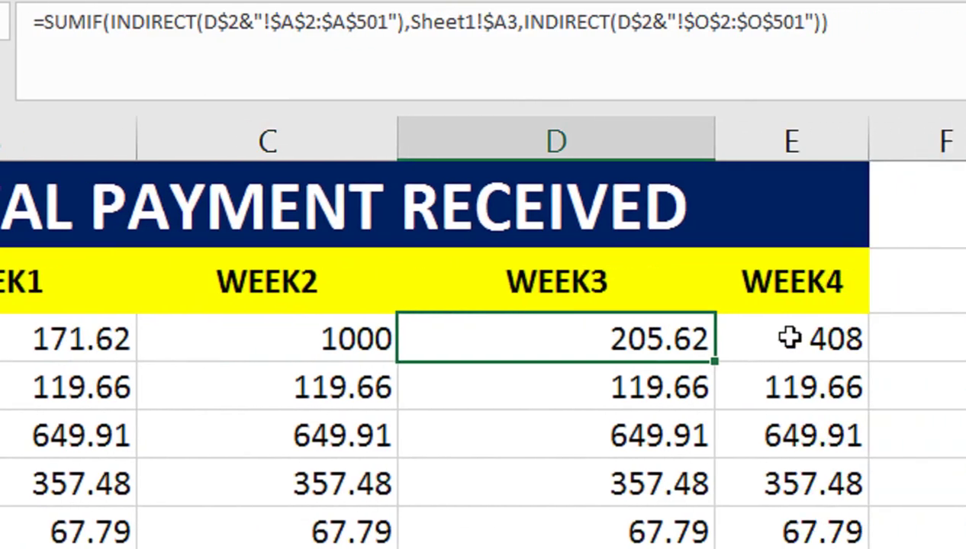
click(931, 338)
- On the WEEK4 sheet, set the last_pymnt_amnt in cell O2 to 640 and return to Sheet1
click(250, 522)
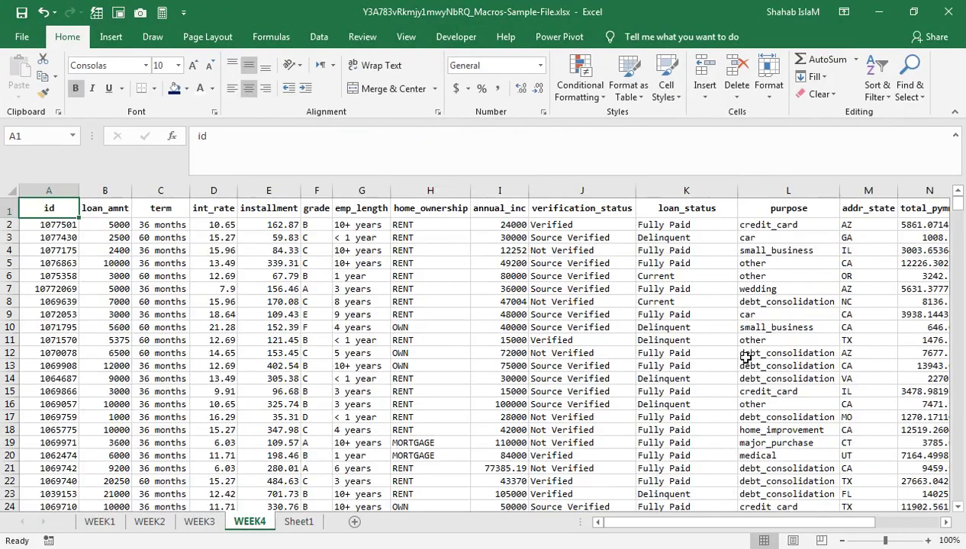
click(895, 238)
key(Right)
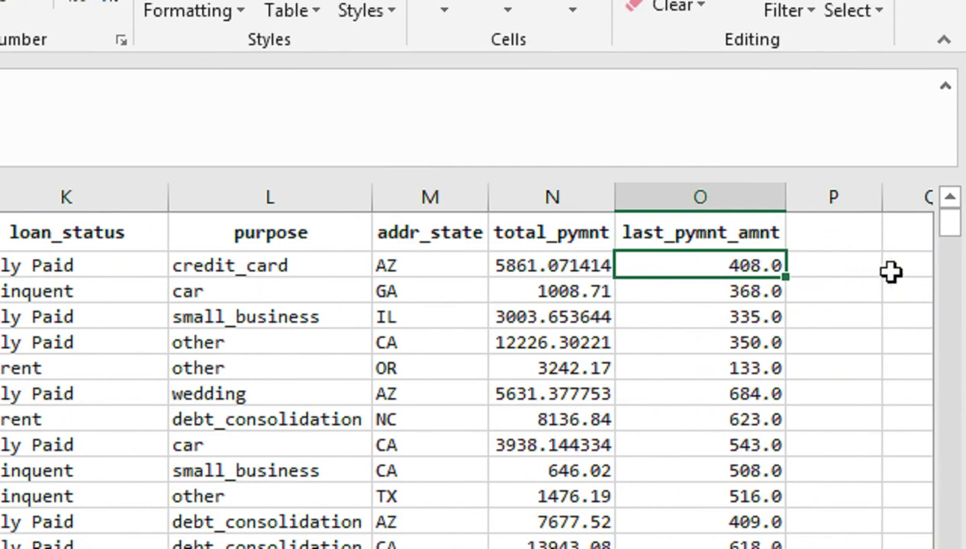
text(640)
key(Return)
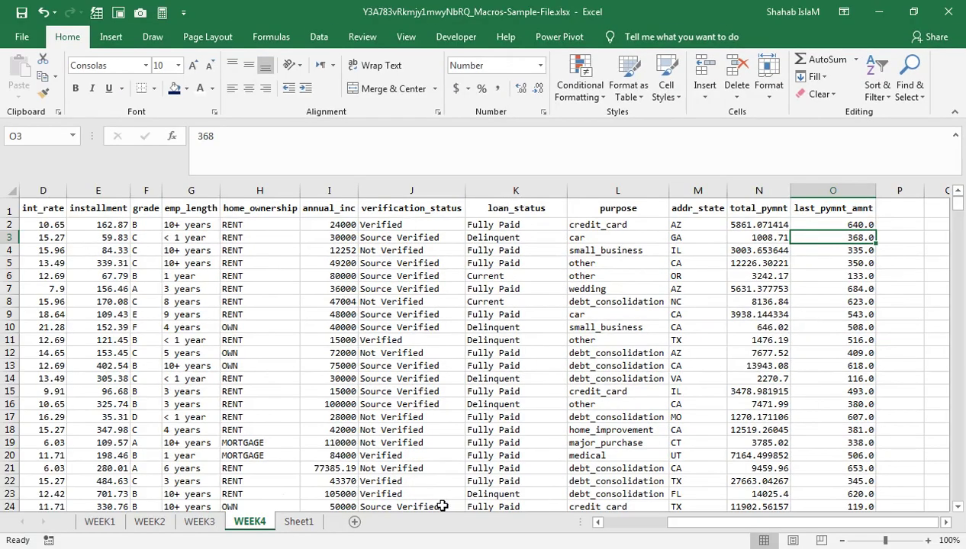
click(306, 522)
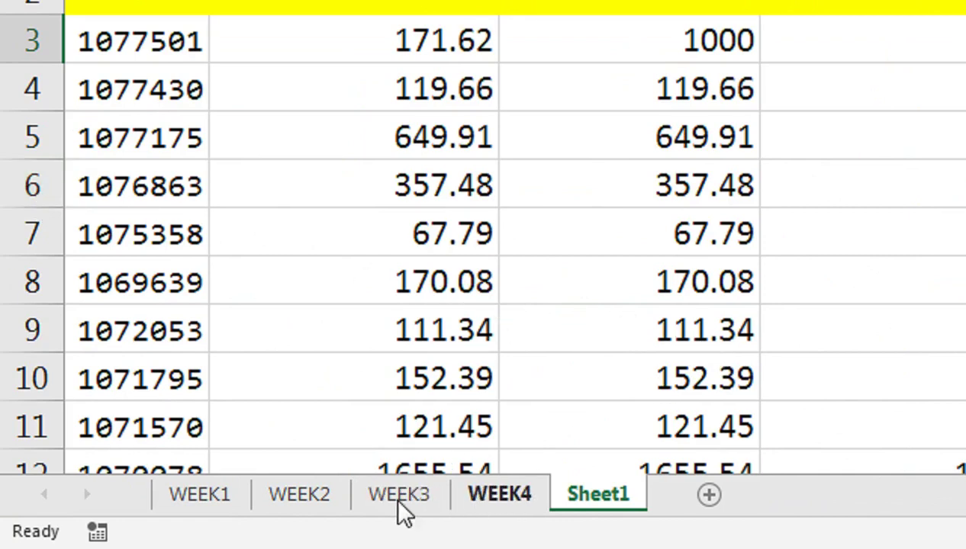
- Create a copy of the WEEK4 sheet in the same workbook, placed before WEEK4
right_click(517, 509)
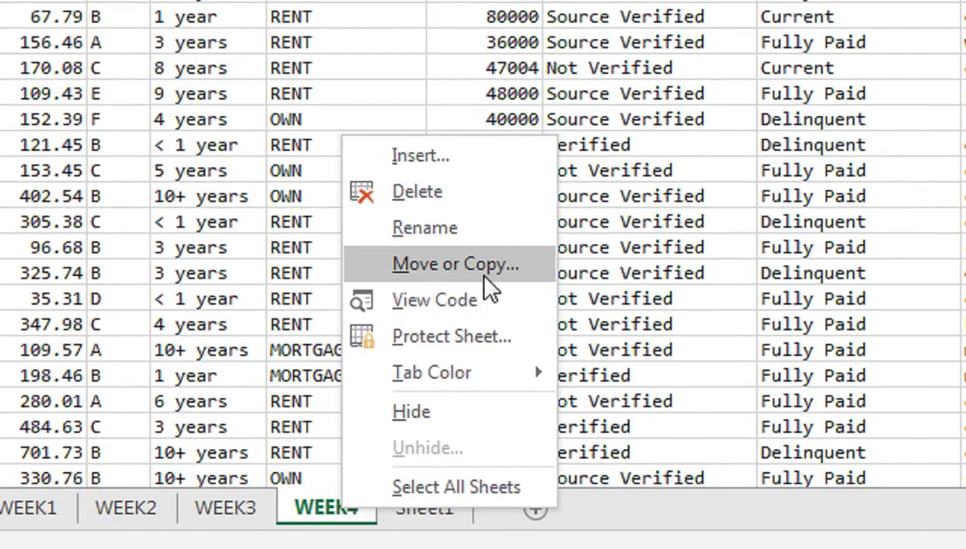
click(485, 278)
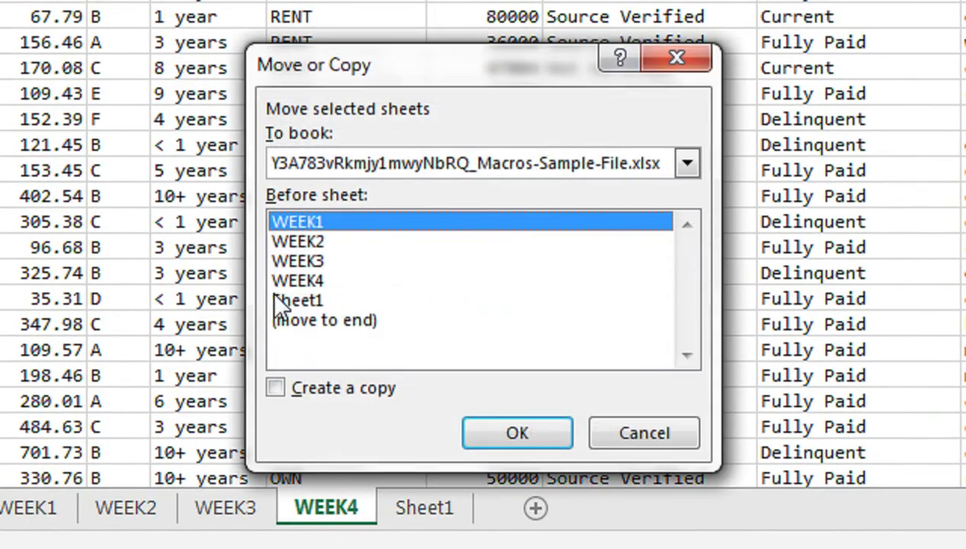
click(344, 276)
click(431, 174)
click(473, 219)
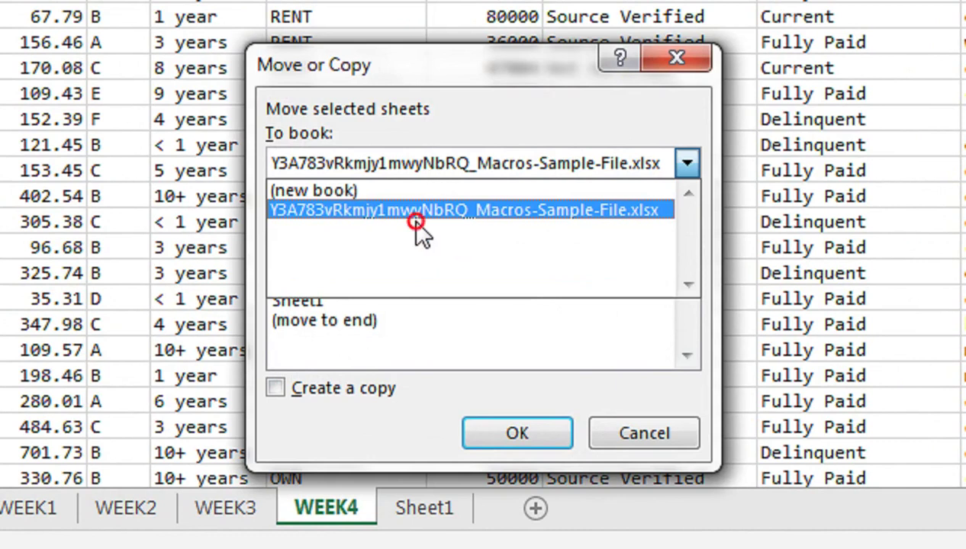
click(303, 390)
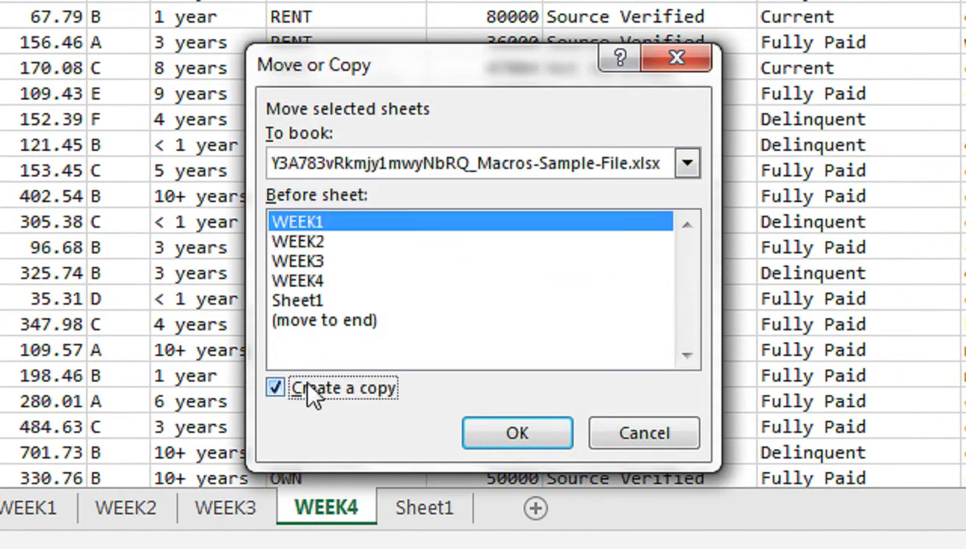
click(308, 279)
click(502, 428)
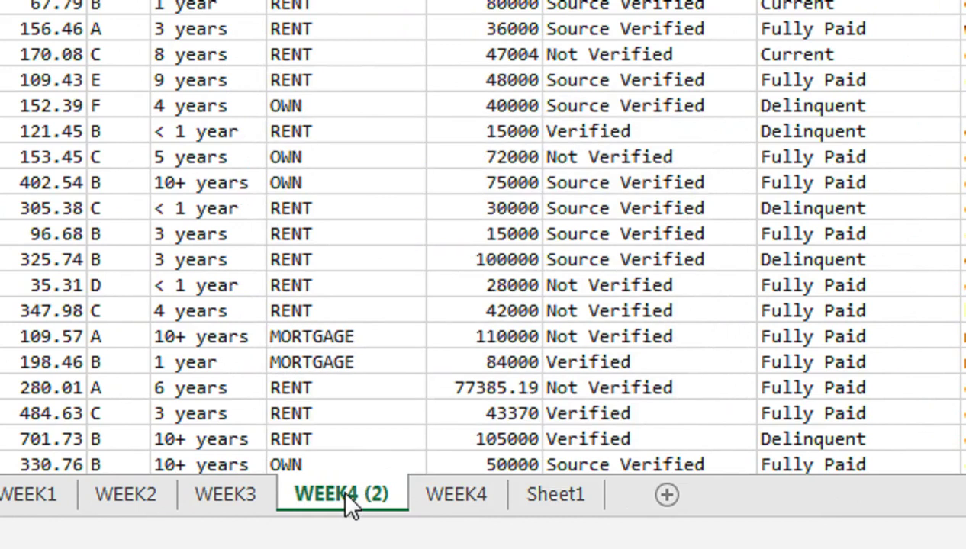
- Rename the copied sheet to WEEK5
double_click(343, 496)
click(389, 495)
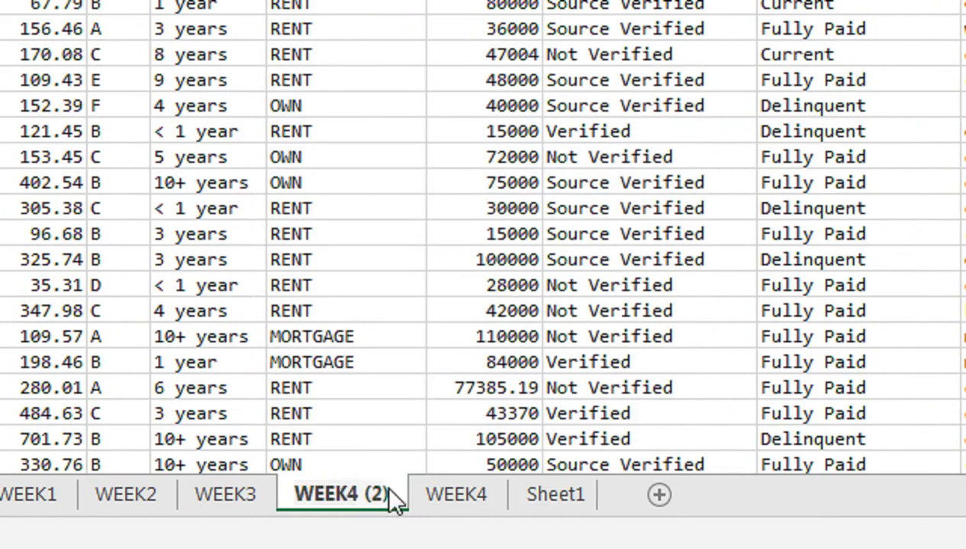
key(BackSpace)
key(BackSpace)
key(BackSpace)
key(BackSpace)
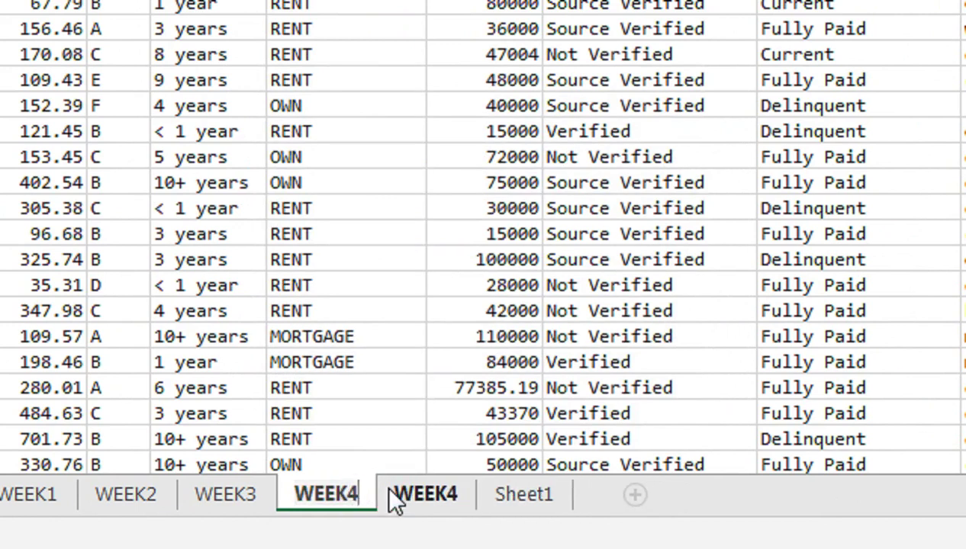
key(BackSpace)
text(5)
key(Return)
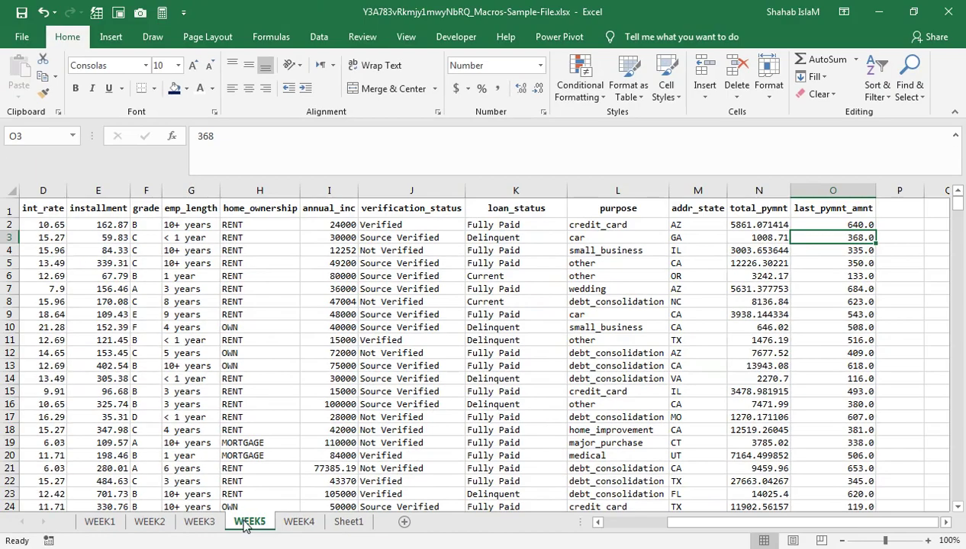
- Move the WEEK5 sheet between WEEK4 and Sheet1, and go back to Sheet1
drag(244, 526, 303, 525)
click(257, 522)
click(300, 522)
click(347, 522)
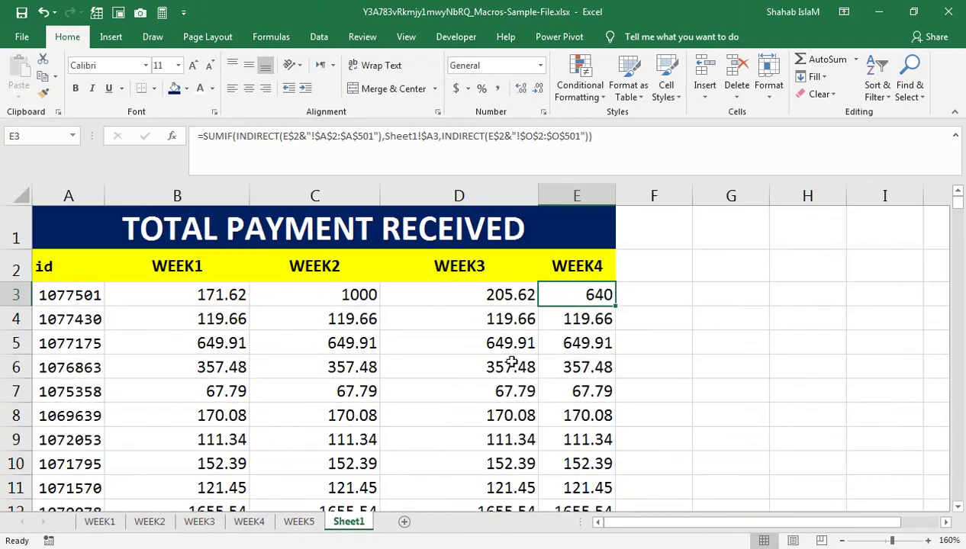
- Extend the header row from WEEK4 into F2 to add a WEEK5 header, and widen column F slightly
click(584, 274)
drag(615, 289, 679, 274)
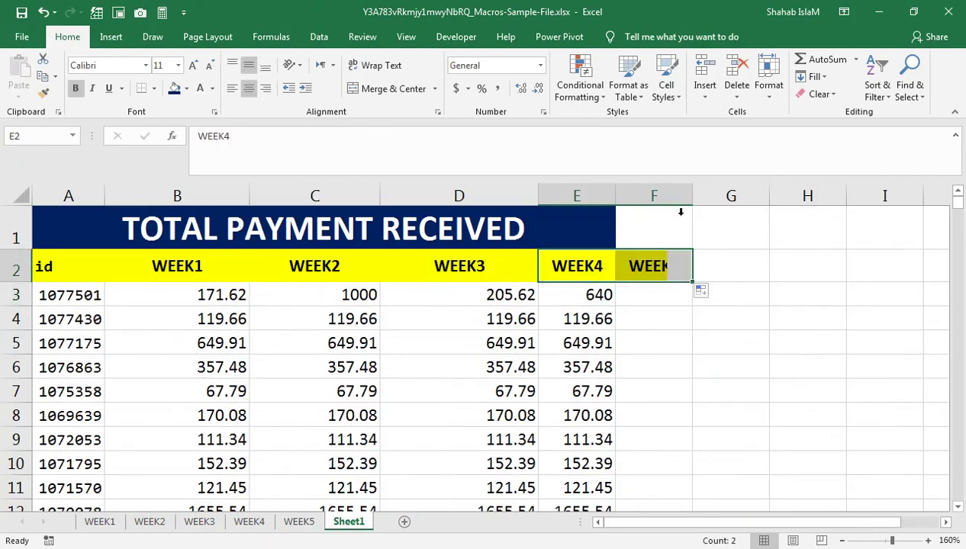
drag(686, 189, 705, 192)
- Fill the WEEK4 column's formulas from E3:E501 into the WEEK5 column
click(589, 295)
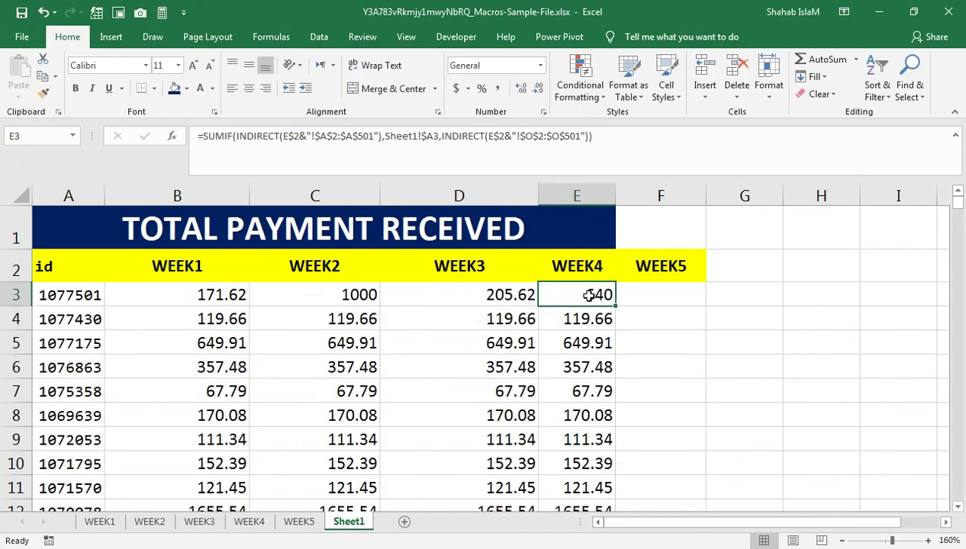
key(ctrl+shift+Down)
key(shift+Right)
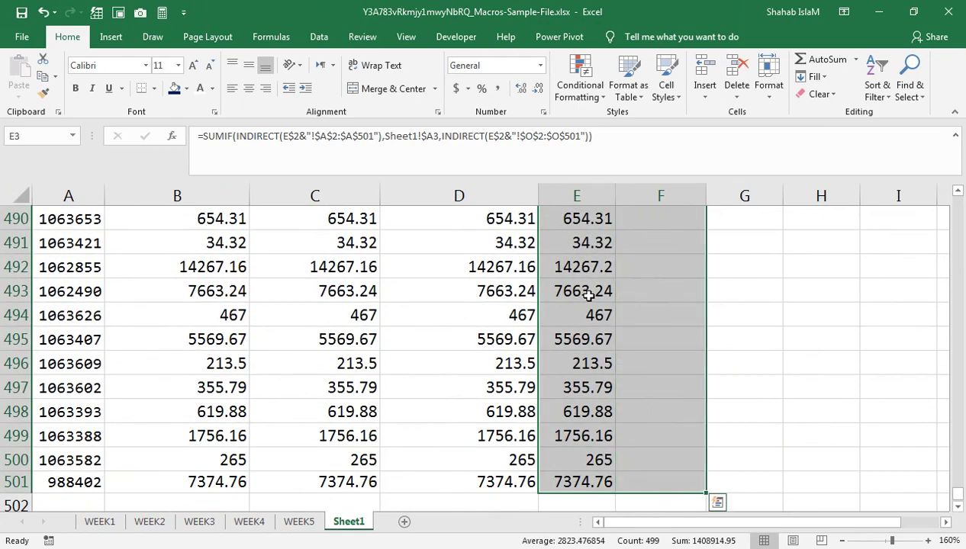
key(ctrl+r)
- Merge and center the TOTAL PAYMENT RECEIVED title across A1:F1 to cover the WEEK5 column
key(ctrl+Home)
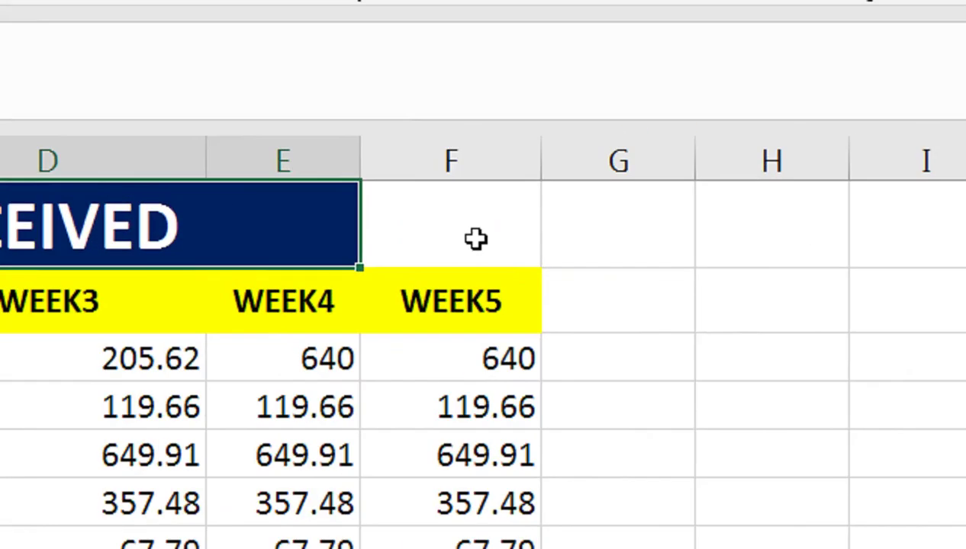
drag(674, 237, 563, 229)
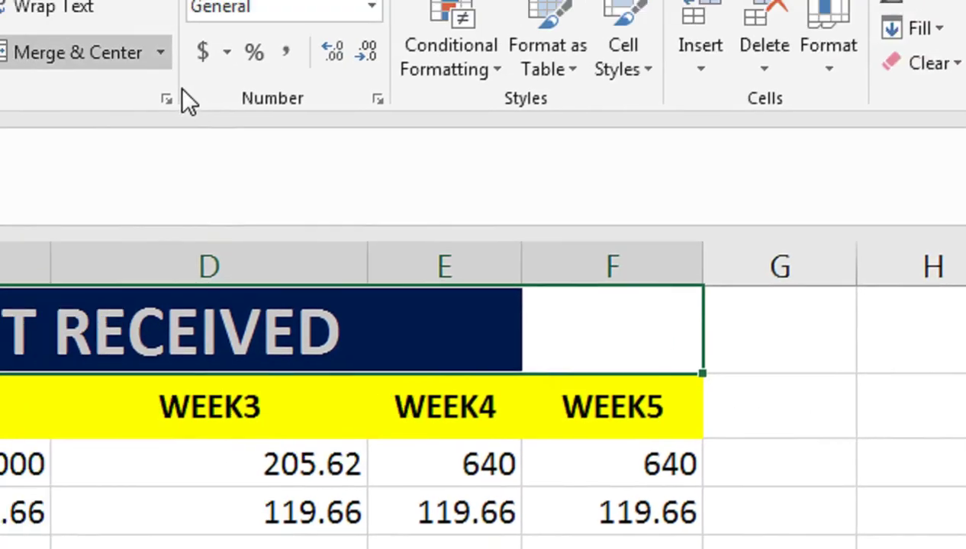
click(409, 86)
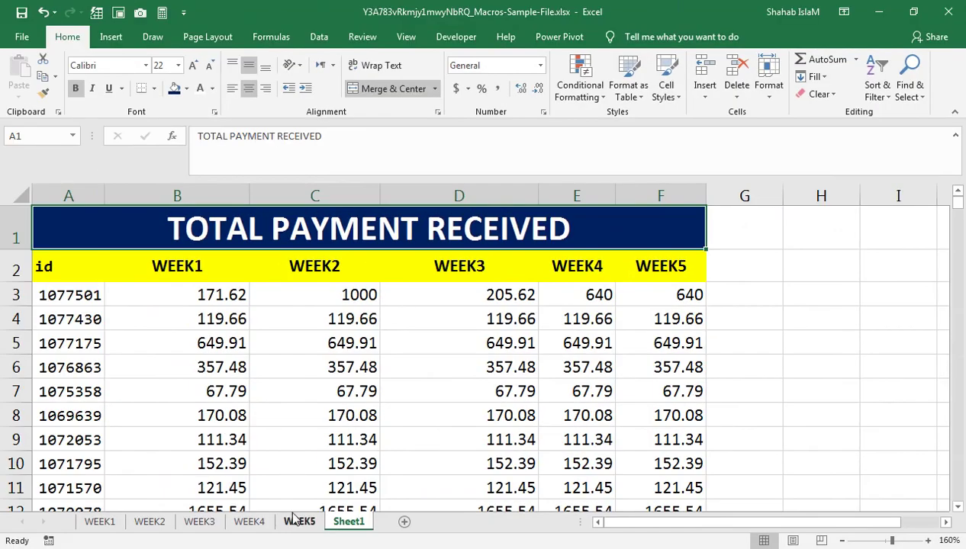
- On the WEEK5 sheet, set the first four last_pymnt_amnt values in O2:O5 to 1500, 400, 650 and 700
click(299, 521)
click(842, 225)
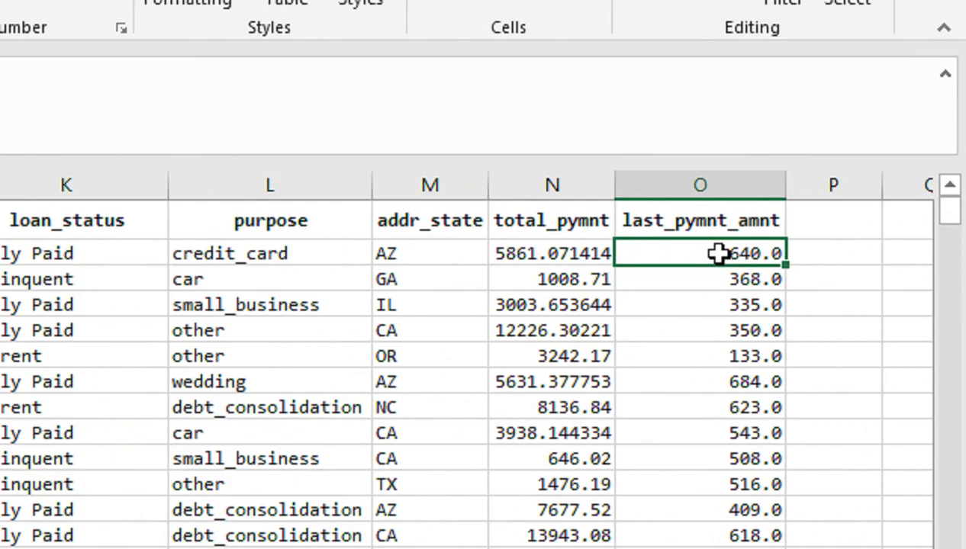
text(1500)
key(Return)
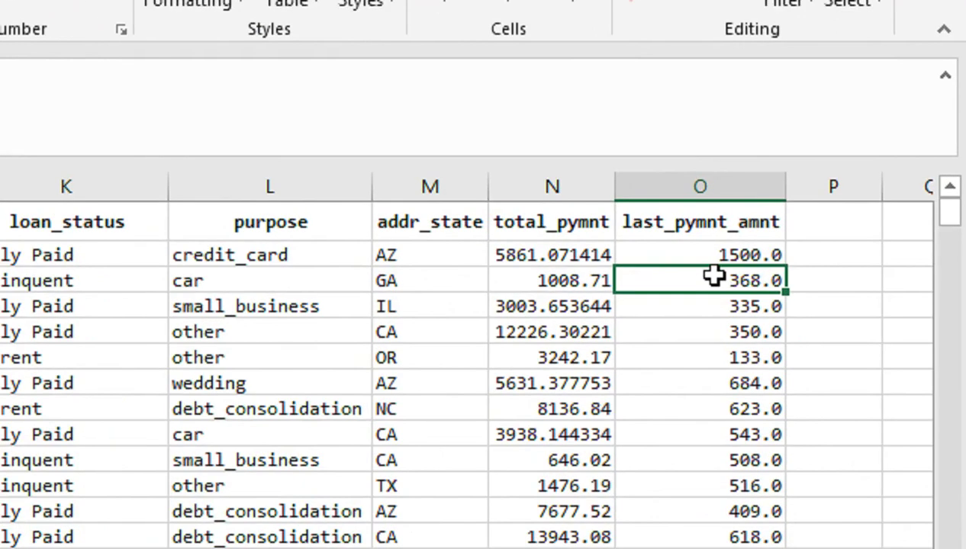
text(400)
key(Return)
text(650)
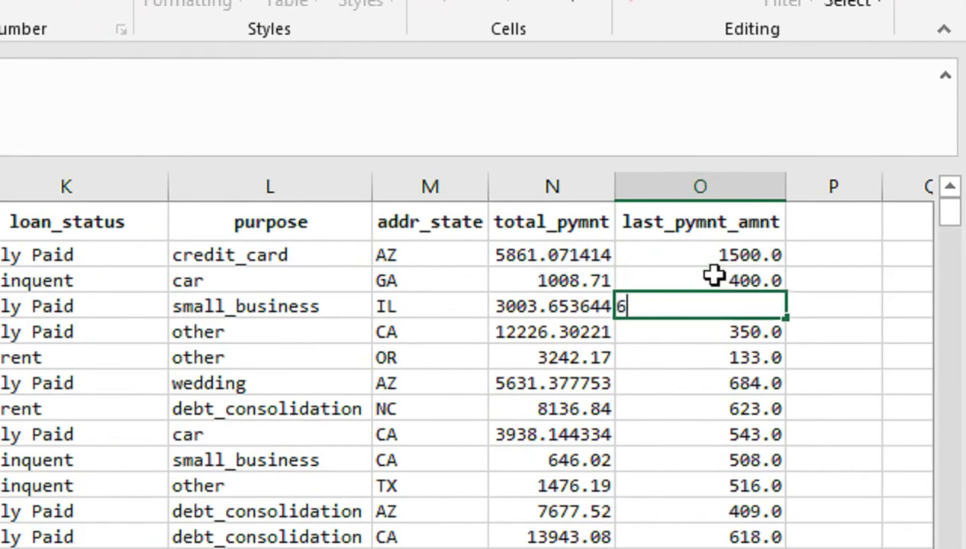
key(Return)
text(700)
key(Return)
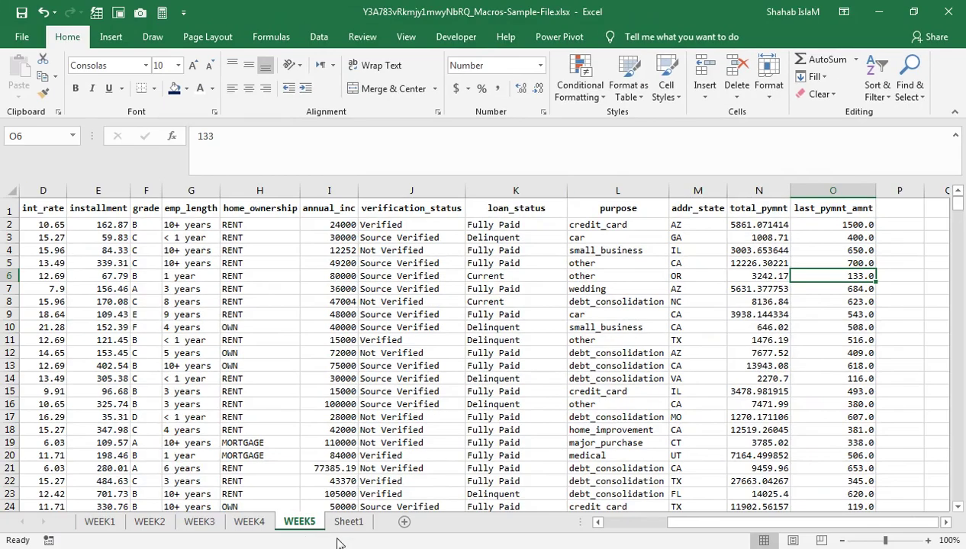
- Return to Sheet1 and fill the WEEK5 column's formula from F3 down through F501
click(348, 521)
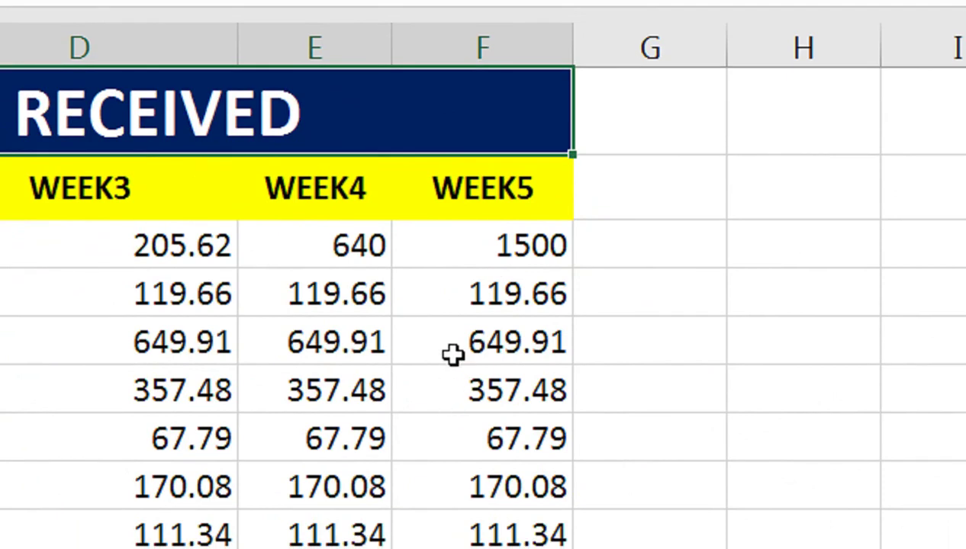
click(474, 257)
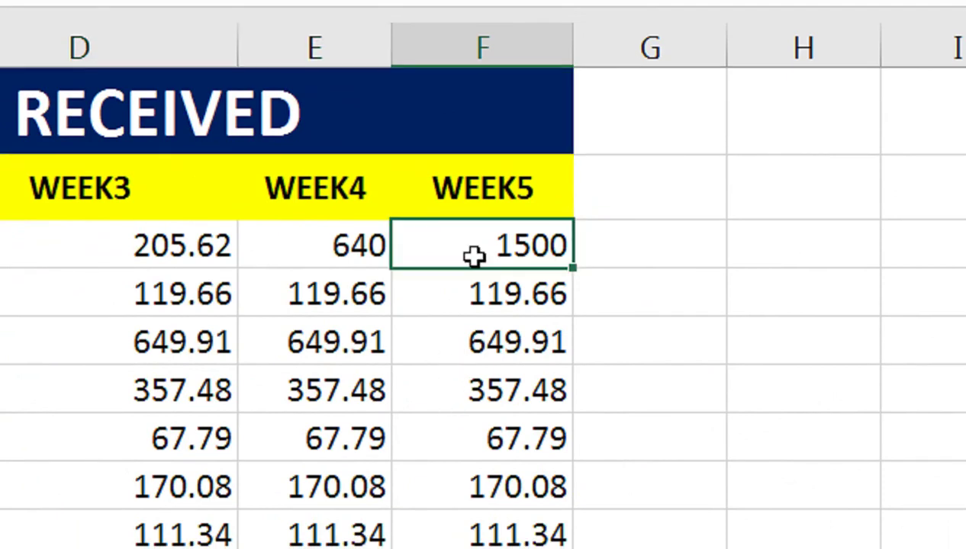
key(ctrl+shift+Down)
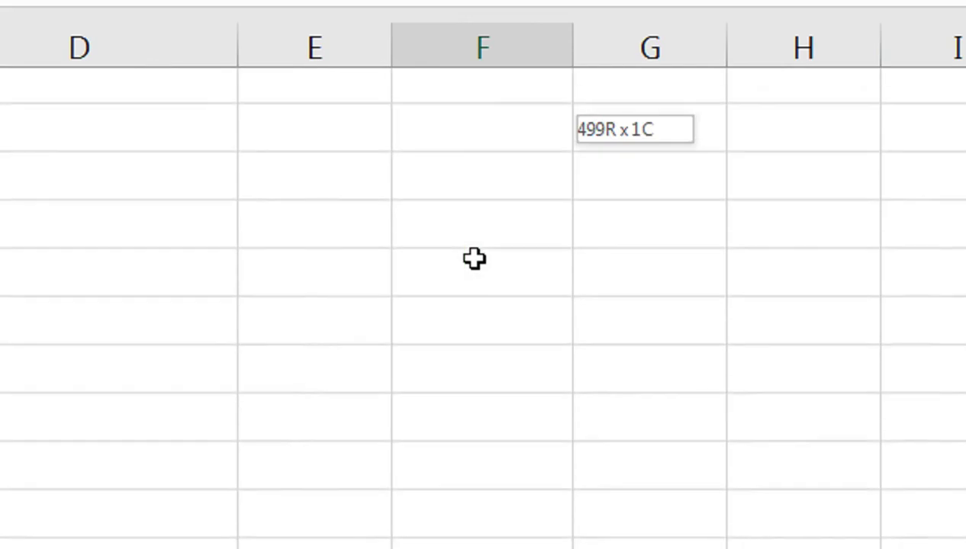
key(ctrl+Up)
key(ctrl+Up)
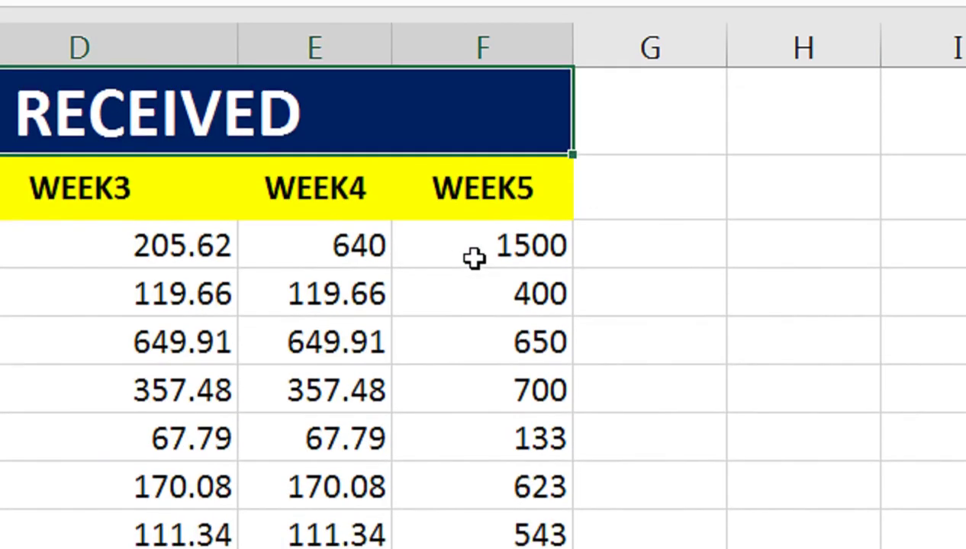
- Inspect the formula in F5 and compare the WEEK5 column with the payments on the WEEK5 sheet
key(ctrl+Left)
key(ctrl+Right)
key(Down)
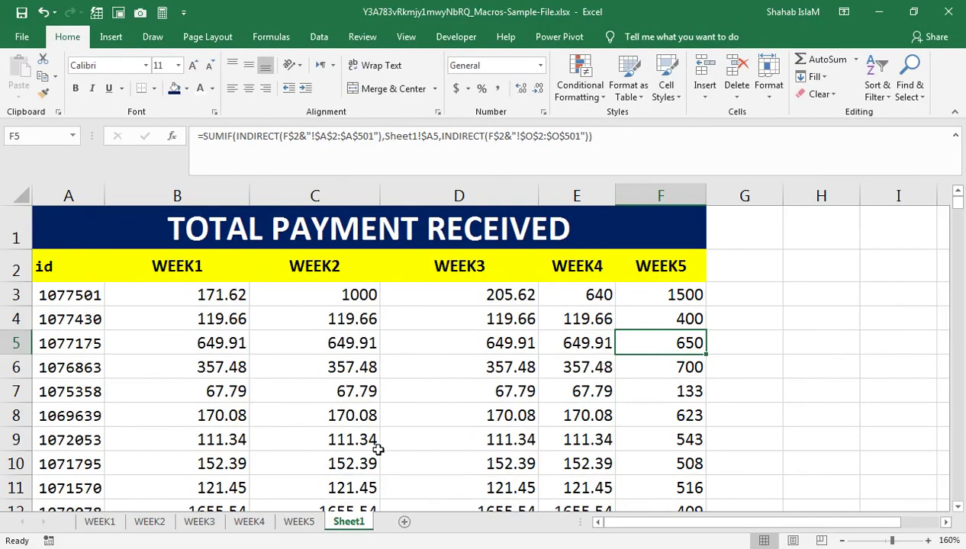
click(308, 519)
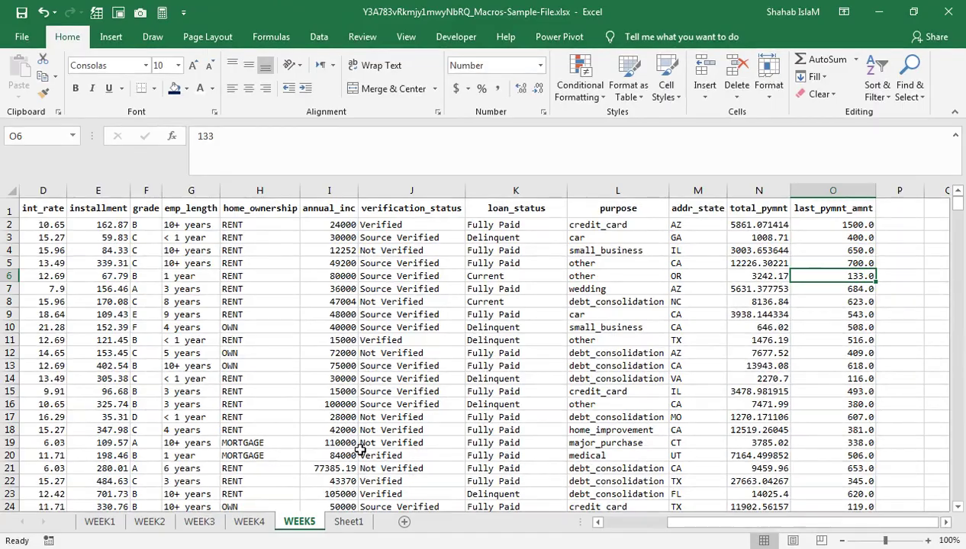
click(349, 521)
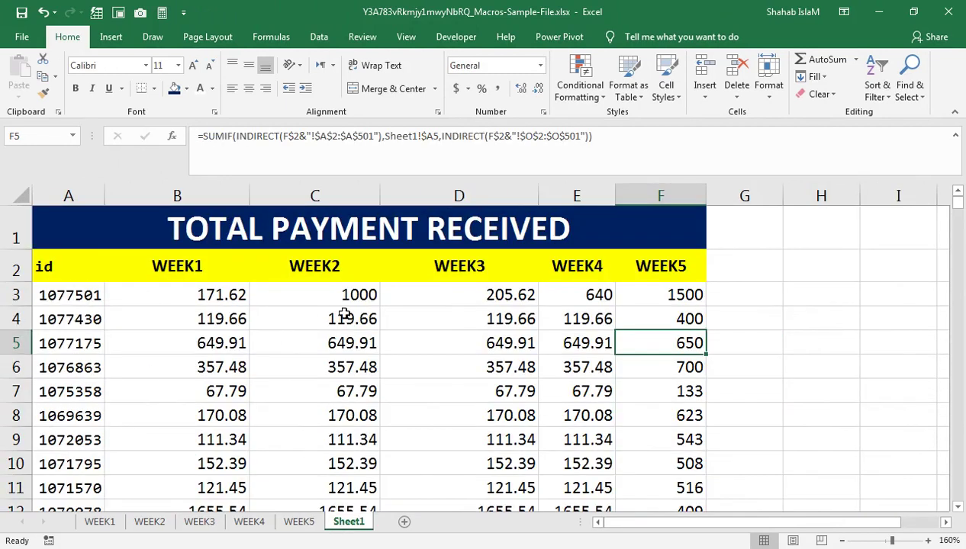
- Make title row 1 on Sheet1 slightly taller
drag(29, 254, 29, 274)
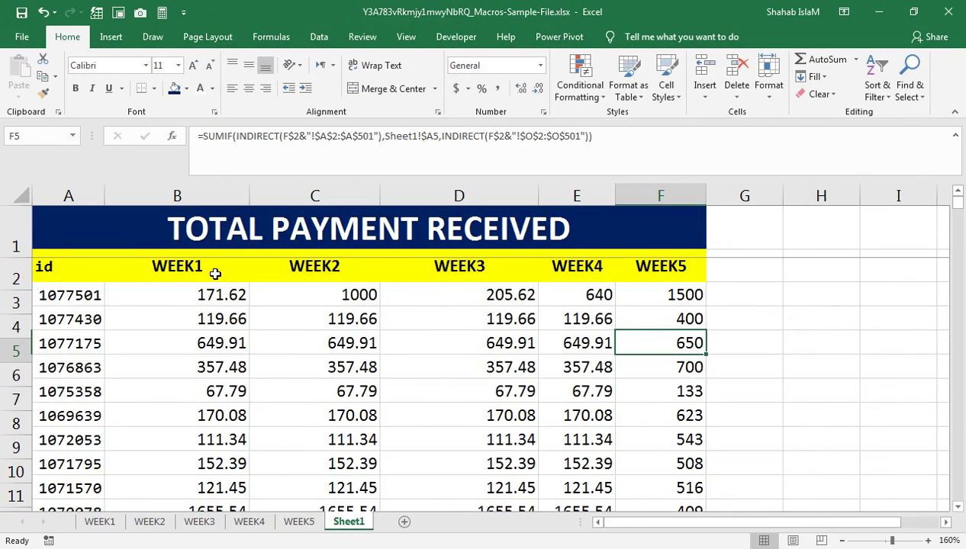